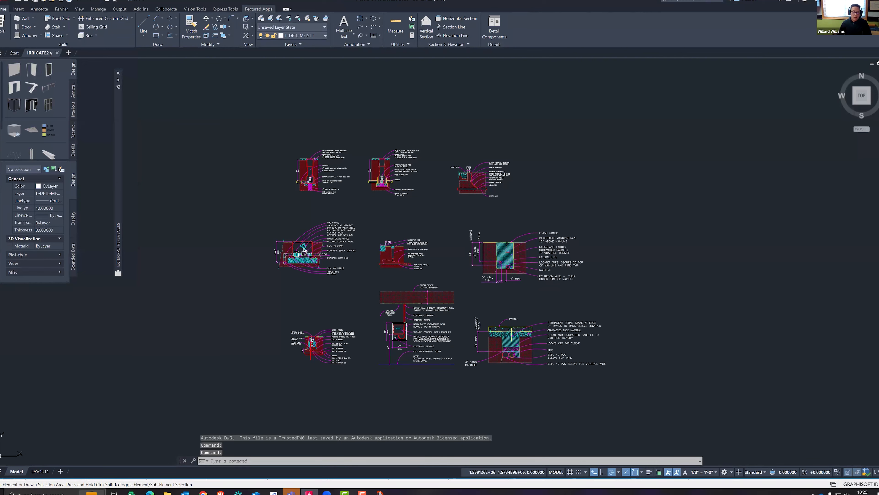
# - Inspect the paving-edge pop-up sprinkler detail in AutoCAD, switch to Archicad and compare the same detail in the placed drawing
pyautogui.scroll(6, 484, 175)
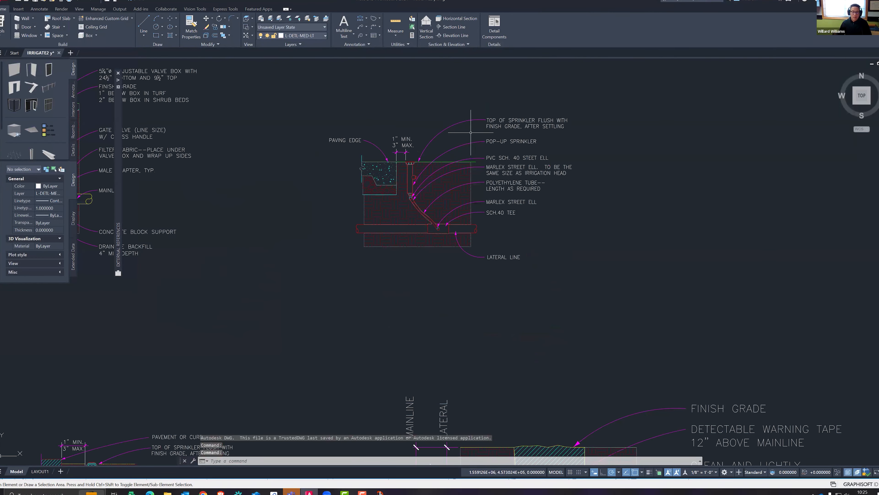
pyautogui.hotkey('alt', 'Tab')
pyautogui.click(526, 168)
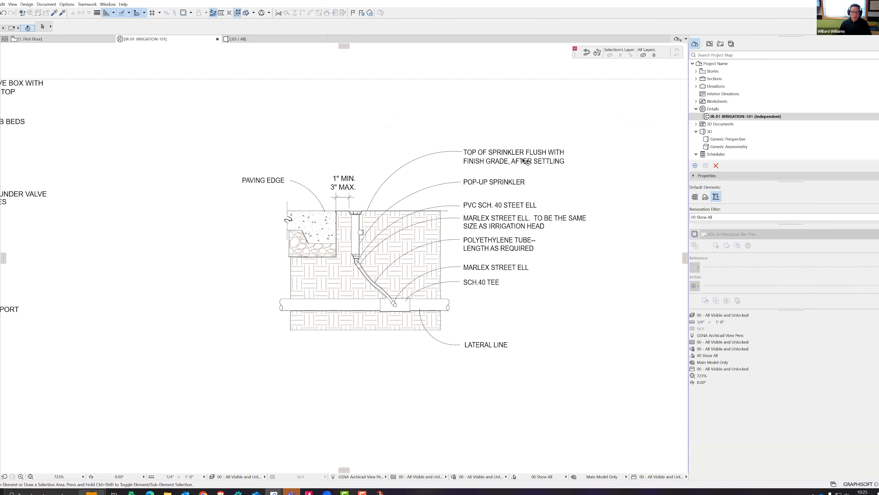
pyautogui.scroll(-5, 526, 168)
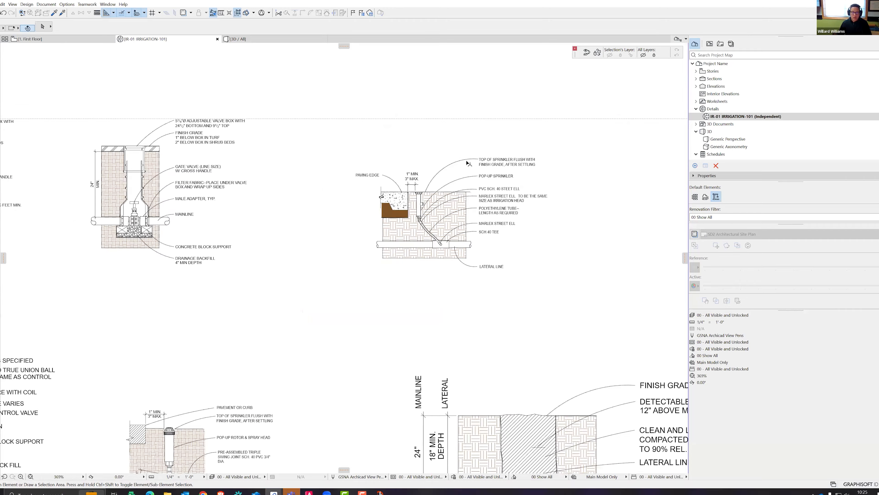
pyautogui.scroll(-4, 462, 150)
# - Explode the placed IRRIGATE2 drawing into the current view, keeping the original elements and using the drawing's layer
pyautogui.click(478, 235)
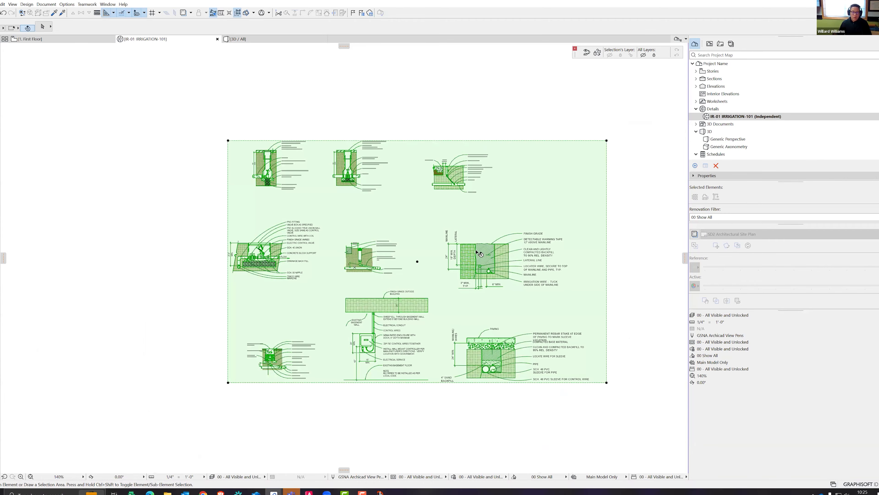
pyautogui.scroll(5, 446, 168)
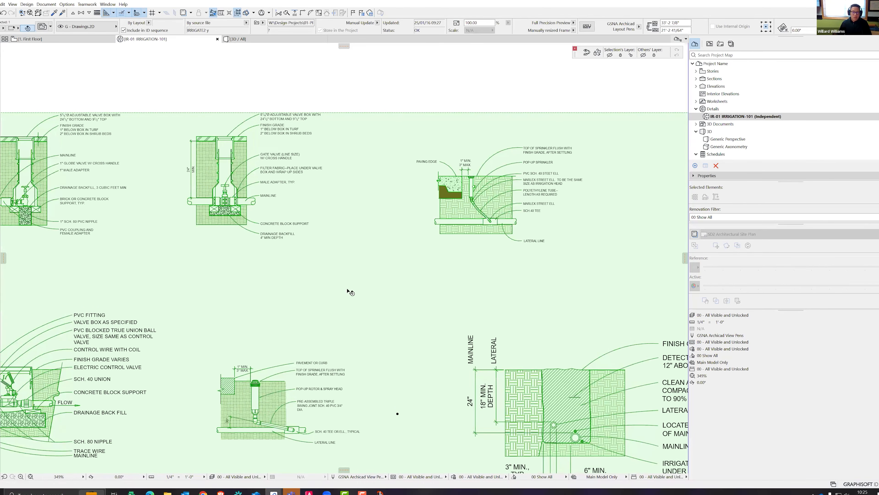
pyautogui.scroll(-4, 360, 190)
pyautogui.scroll(6, 378, 188)
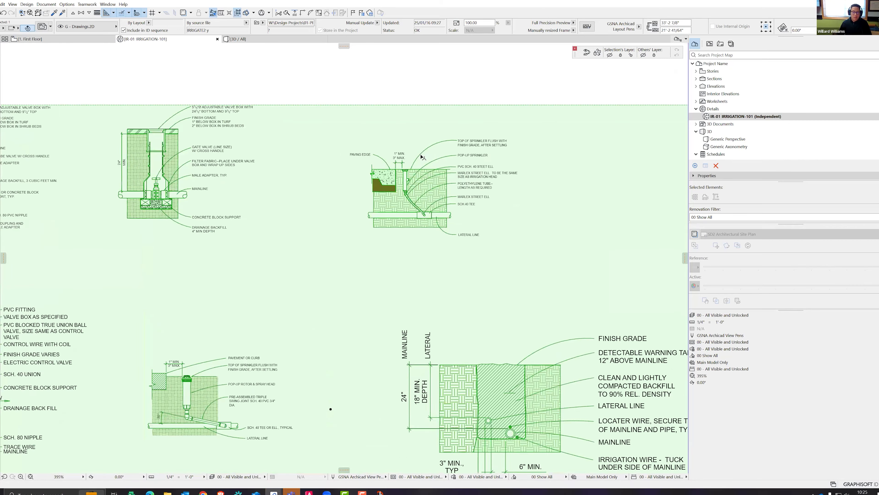
pyautogui.scroll(3, 370, 172)
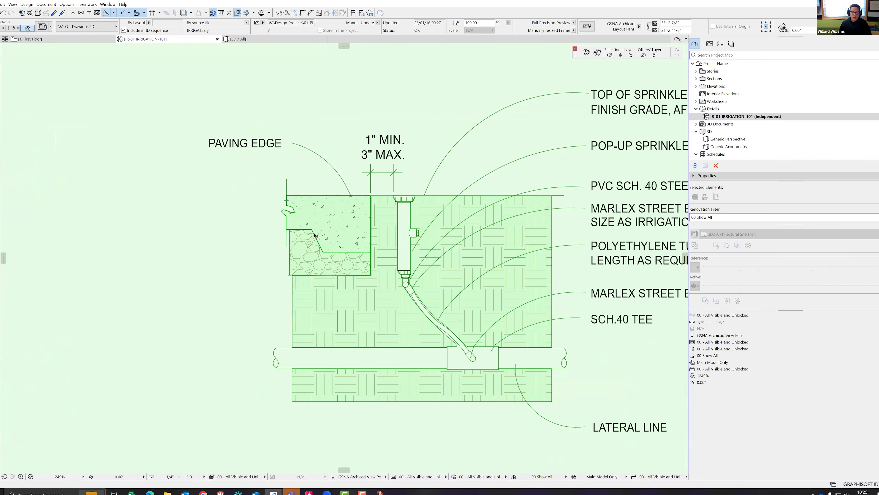
pyautogui.scroll(-3, 315, 236)
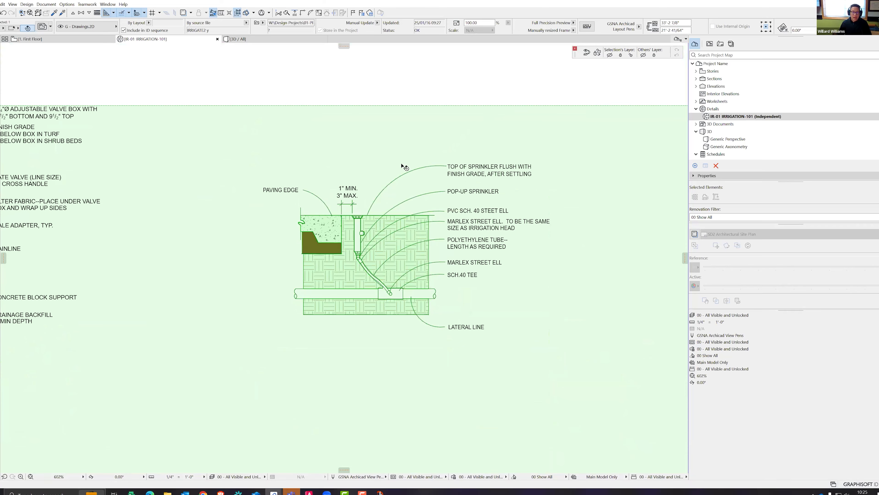
pyautogui.scroll(-3, 401, 165)
pyautogui.scroll(-2, 470, 152)
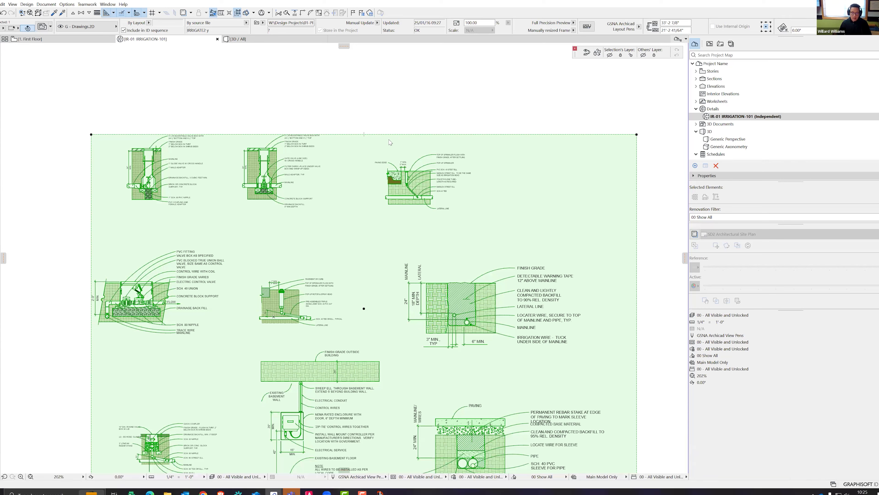
pyautogui.rightClick(388, 141)
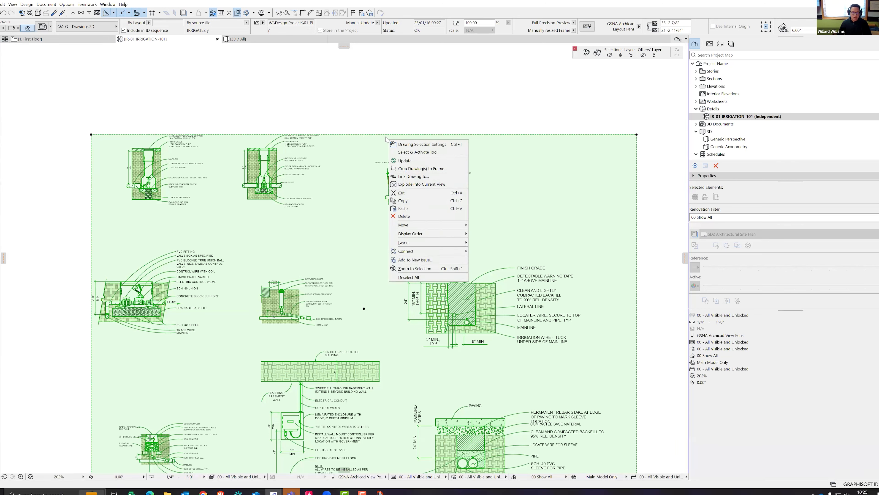
pyautogui.click(422, 183)
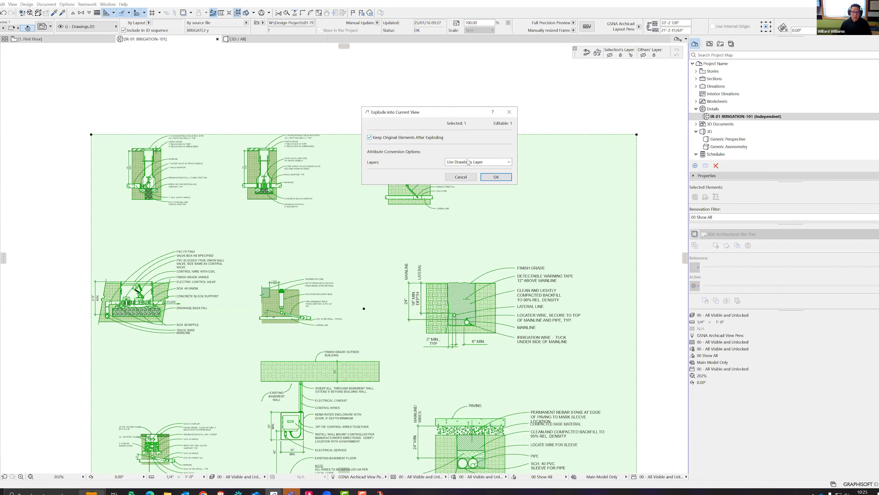
pyautogui.click(495, 177)
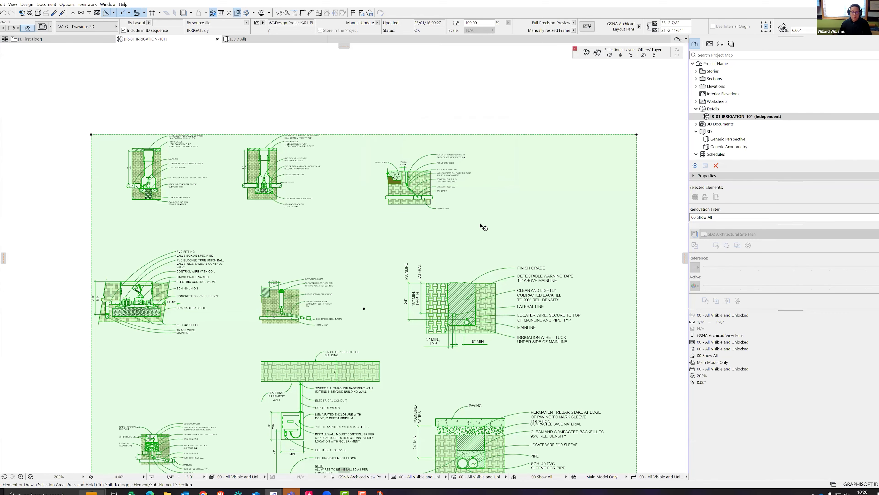
# - Try moving the "TOP OF SPRINKLER FLUSH WITH" text above its callout and opening it for editing, and undo the move
pyautogui.scroll(6, 417, 157)
pyautogui.click(520, 149)
pyautogui.moveTo(520, 150); pyautogui.dragTo(517, 108)
pyautogui.doubleClick(517, 109)
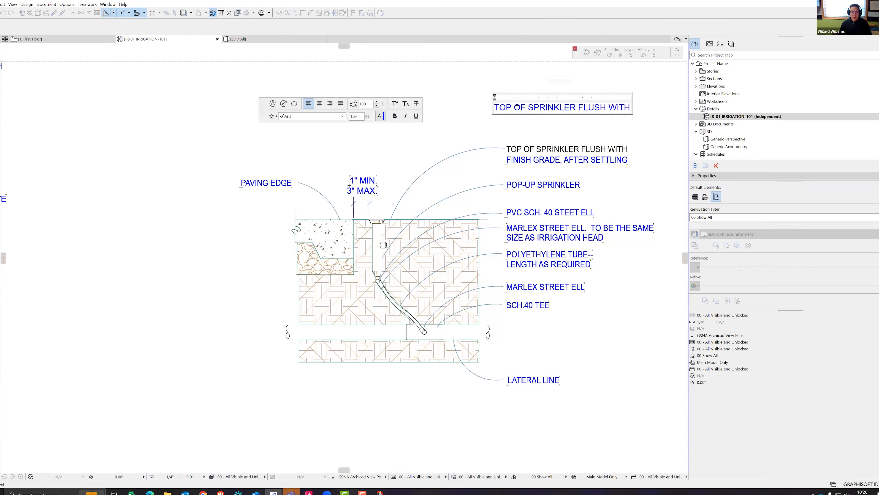
pyautogui.tripleClick(517, 108)
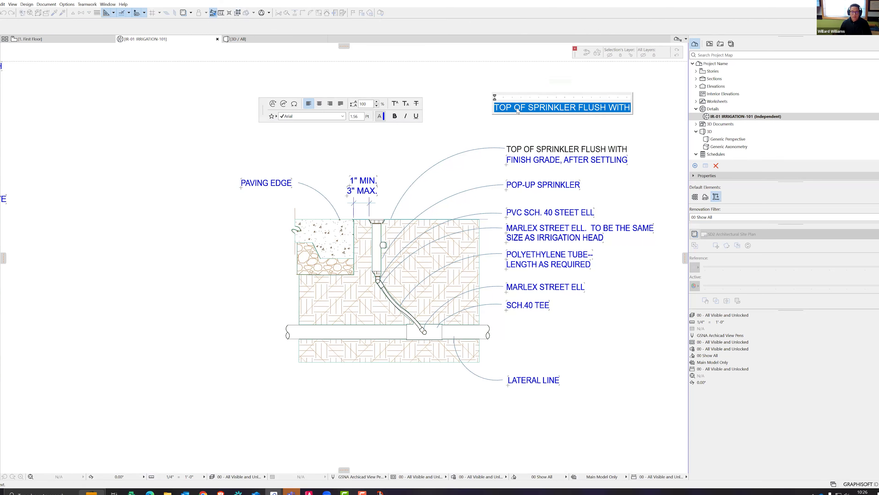
pyautogui.click(513, 83)
pyautogui.hotkey('ctrl', 'z')
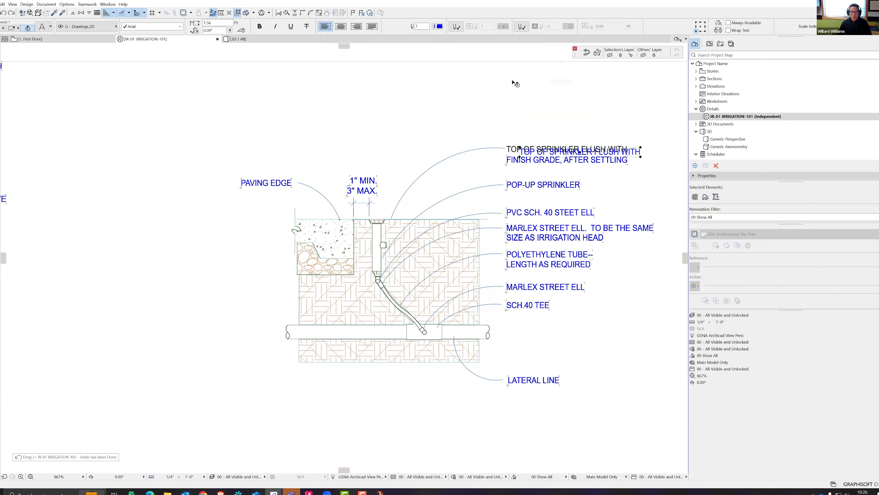
# - Move the original drawing off to the left of the exploded details in two moves, and undo both
pyautogui.scroll(-6, 439, 113)
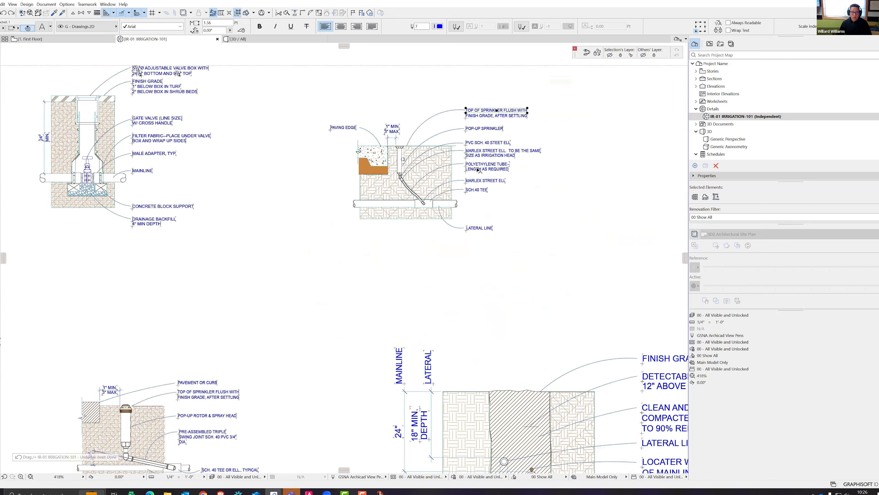
pyautogui.click(547, 172)
pyautogui.hotkey('ctrl', 'd')
pyautogui.click(561, 155)
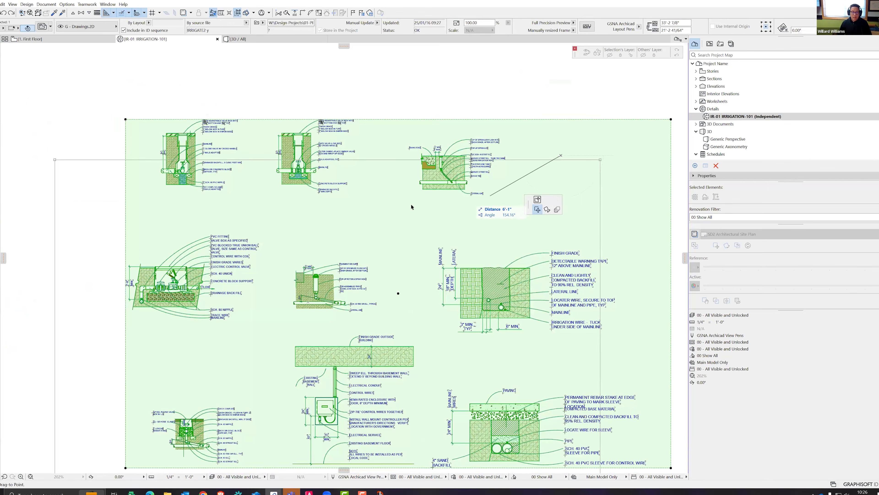
pyautogui.click(377, 197)
pyautogui.scroll(-2, 524, 201)
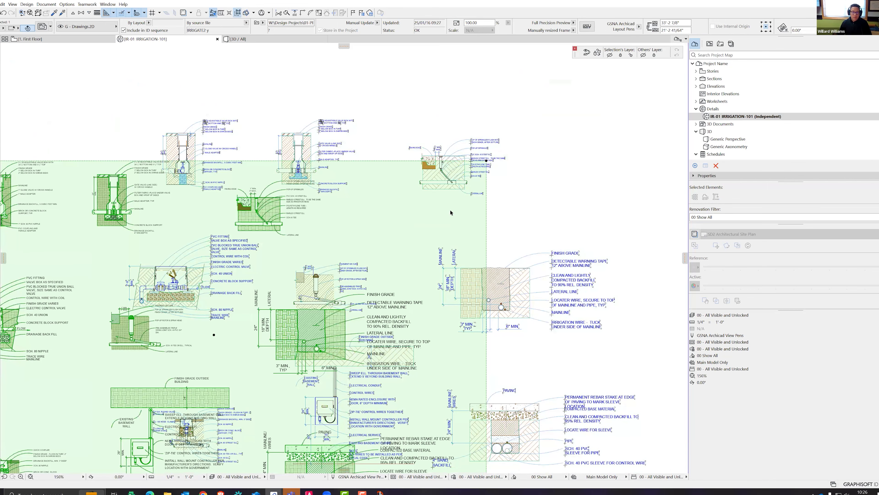
pyautogui.hotkey('ctrl', 'd')
pyautogui.click(446, 211)
pyautogui.click(229, 194)
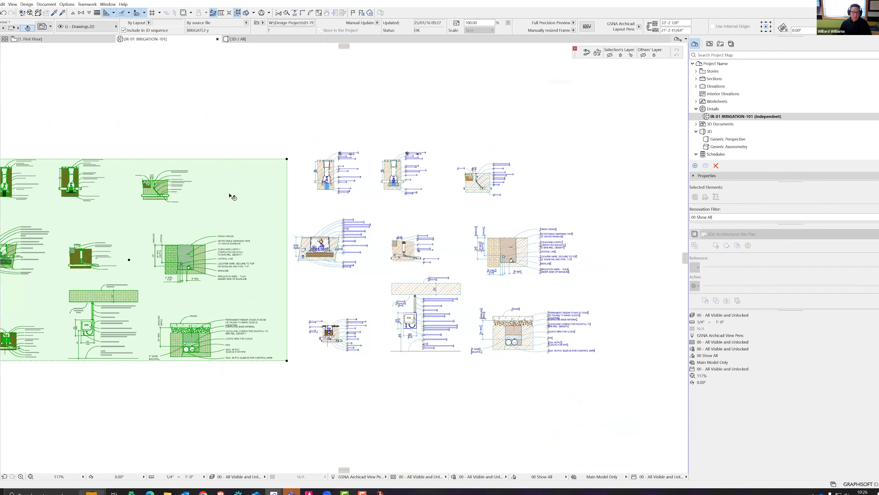
pyautogui.hotkey('ctrl', 'z')
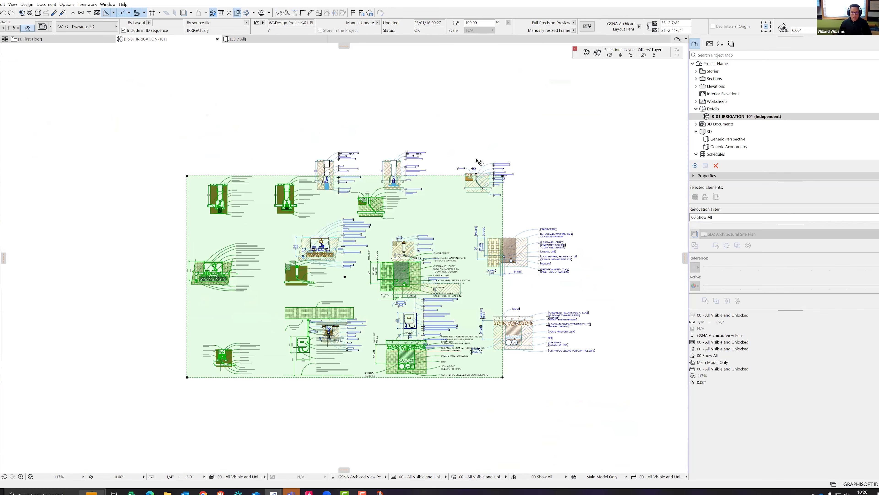
pyautogui.hotkey('ctrl', 'z')
# - Review the available layers for the selected original drawing without changing its layer
pyautogui.scroll(5, 527, 135)
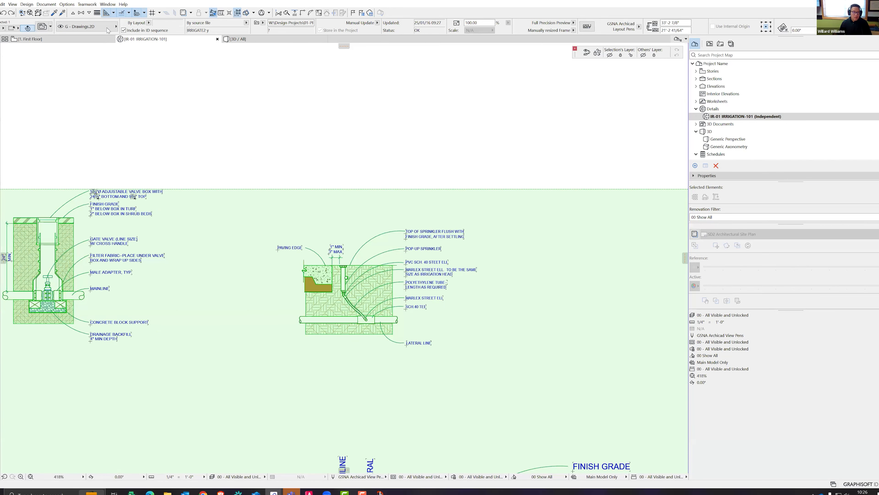
pyautogui.click(107, 29)
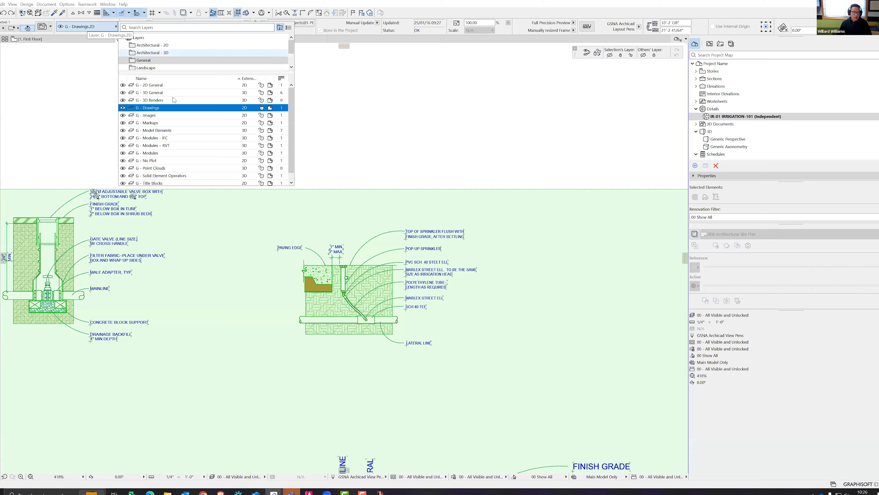
pyautogui.click(337, 173)
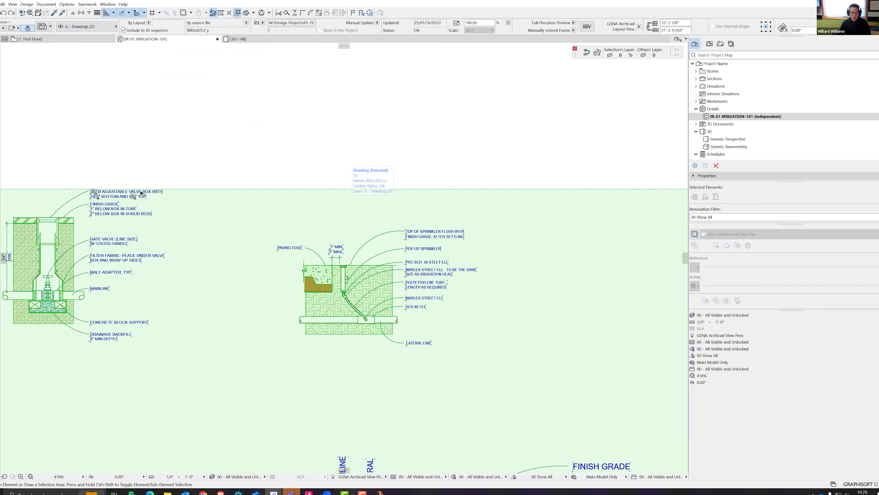
# - Review the original drawing's selection settings, including its layer choices, and close them unchanged
pyautogui.rightClick(219, 205)
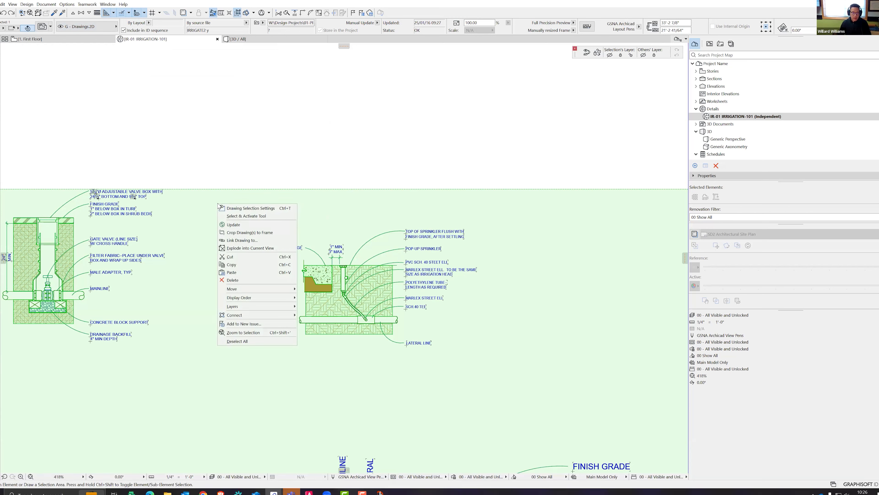
pyautogui.click(251, 209)
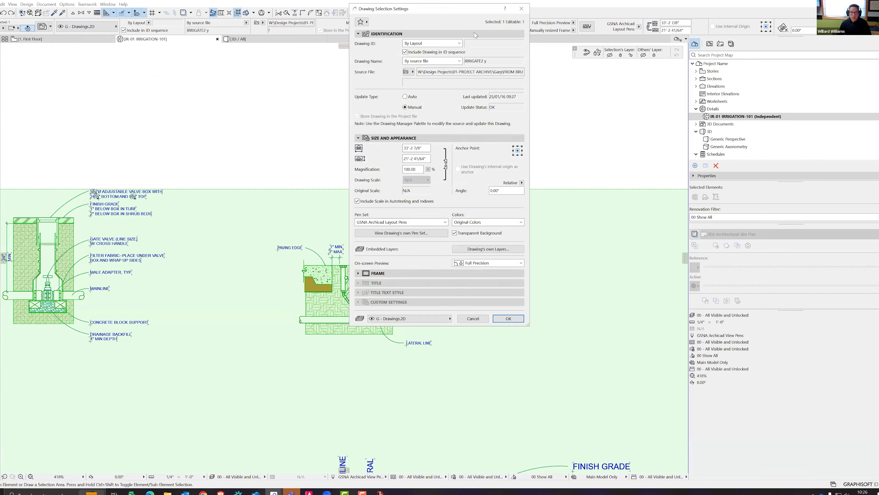
pyautogui.click(536, 26)
pyautogui.moveTo(439, 9); pyautogui.dragTo(282, 108)
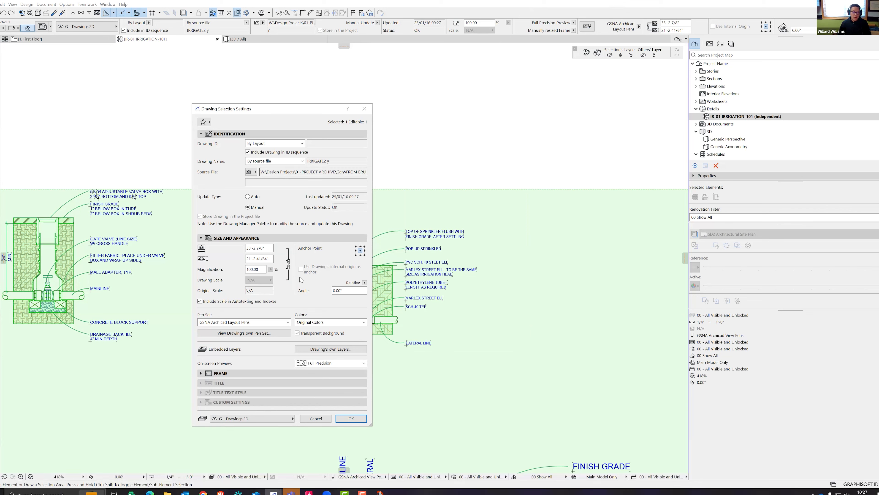
pyautogui.click(252, 419)
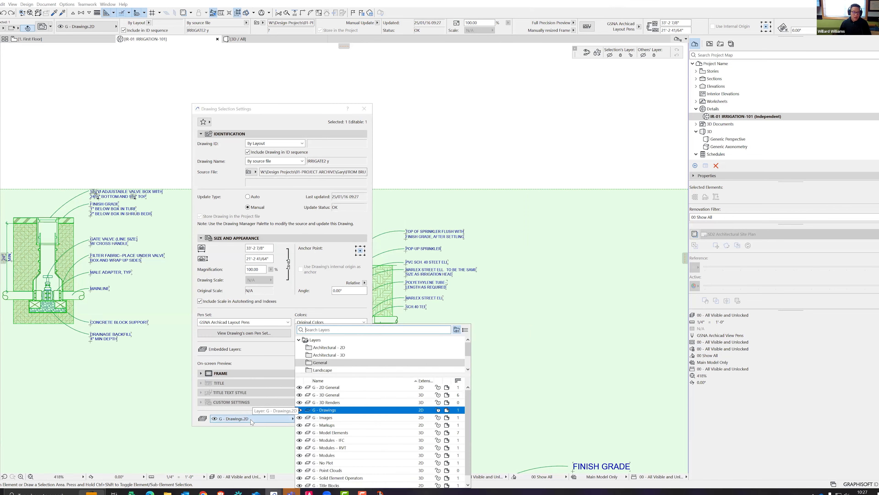
pyautogui.click(304, 116)
pyautogui.moveTo(304, 110); pyautogui.dragTo(356, 73)
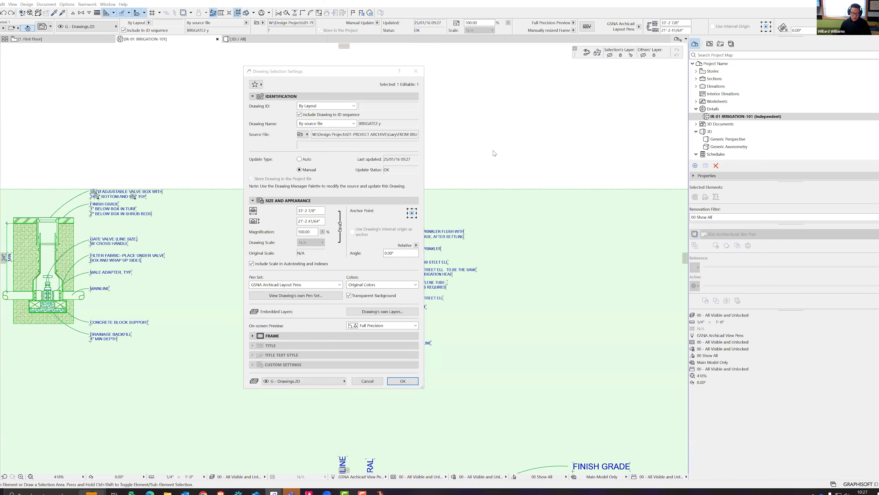
pyautogui.press('Return')
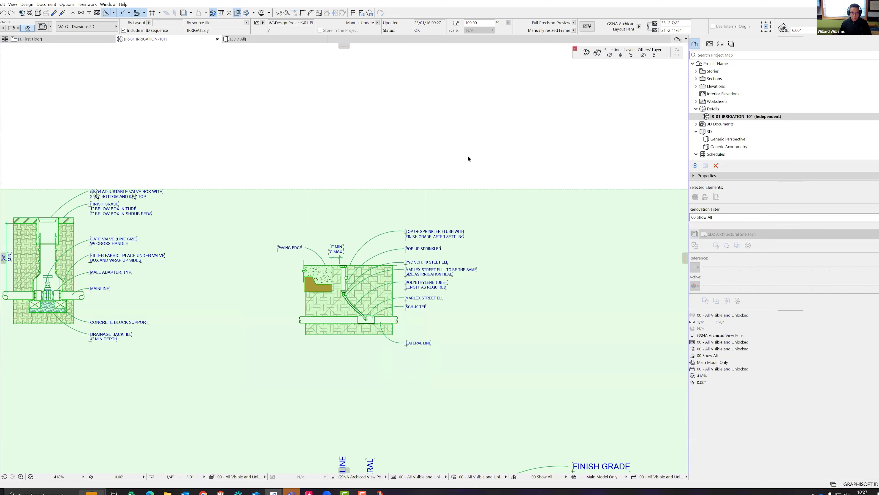
# - Create a new layer named DWG with the extension ARCHIT in the model view layer settings
pyautogui.hotkey('ctrl', 'l')
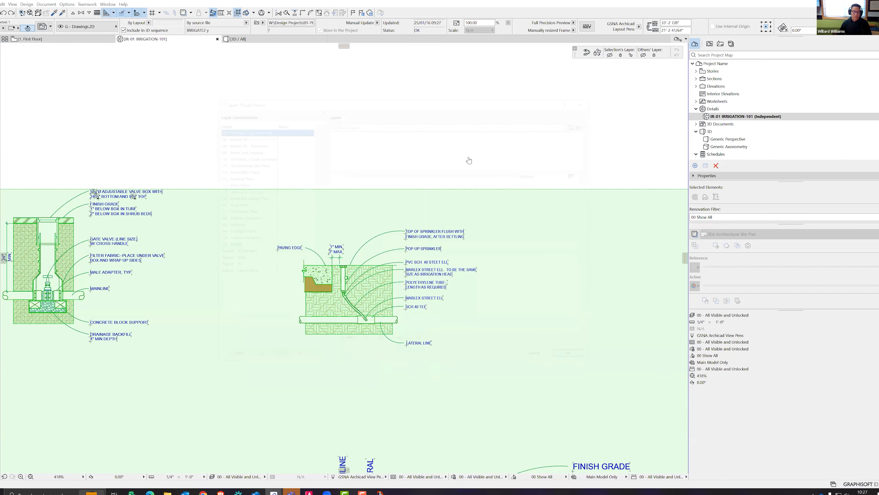
pyautogui.click(345, 341)
pyautogui.write('ARCH')
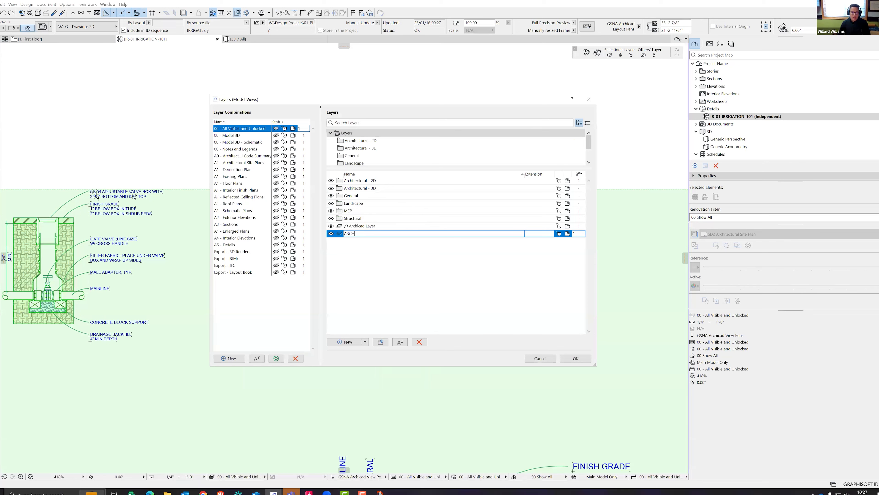
pyautogui.write('IT')
pyautogui.press('BackSpace')
pyautogui.press('BackSpace')
pyautogui.press('BackSpace')
pyautogui.press('BackSpace')
pyautogui.press('BackSpace')
pyautogui.press('BackSpace')
pyautogui.write('DW')
pyautogui.click(575, 358)
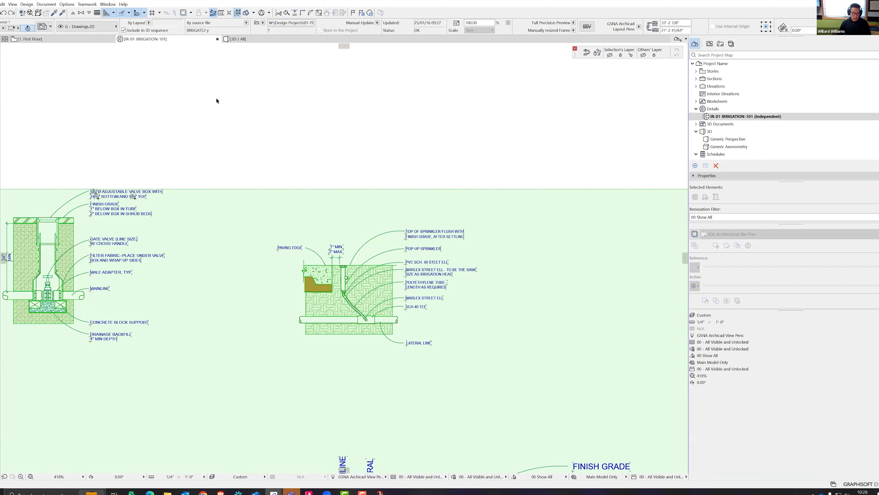
# - Find the DWG layer by name and assign the selected original drawing to DWG.ARCHIT
pyautogui.click(76, 30)
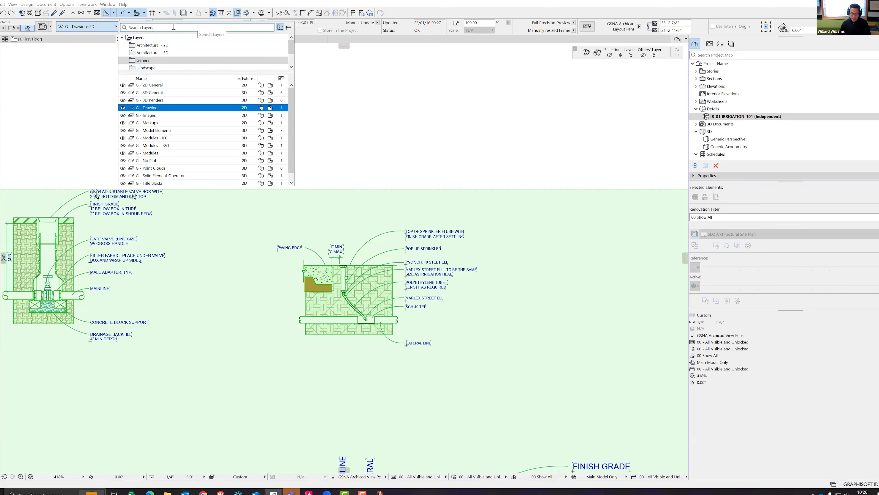
pyautogui.click(174, 27)
pyautogui.write('DWG')
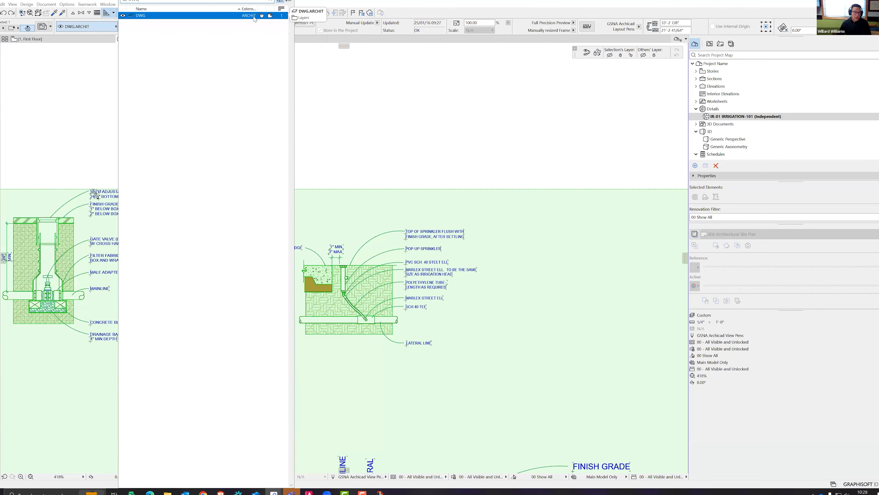
pyautogui.click(214, 16)
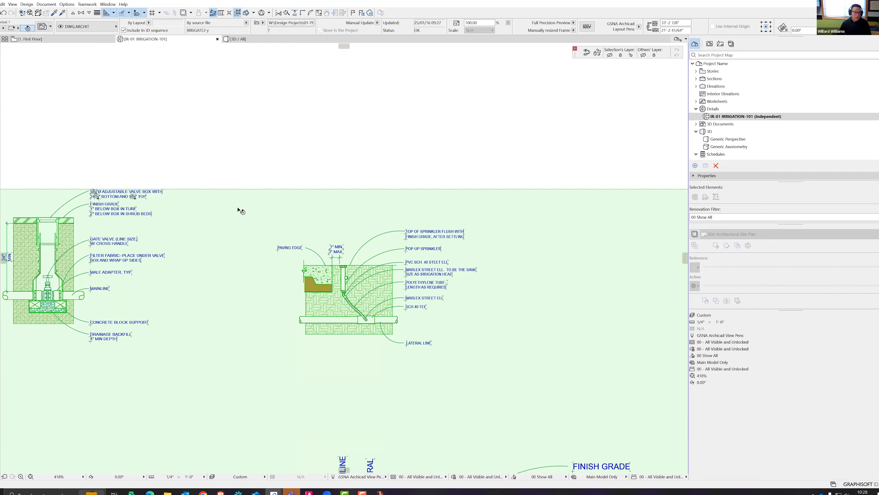
# - Reposition the Quick Layers palette over the empty drawing area above the irrigation details
pyautogui.scroll(-2, 366, 123)
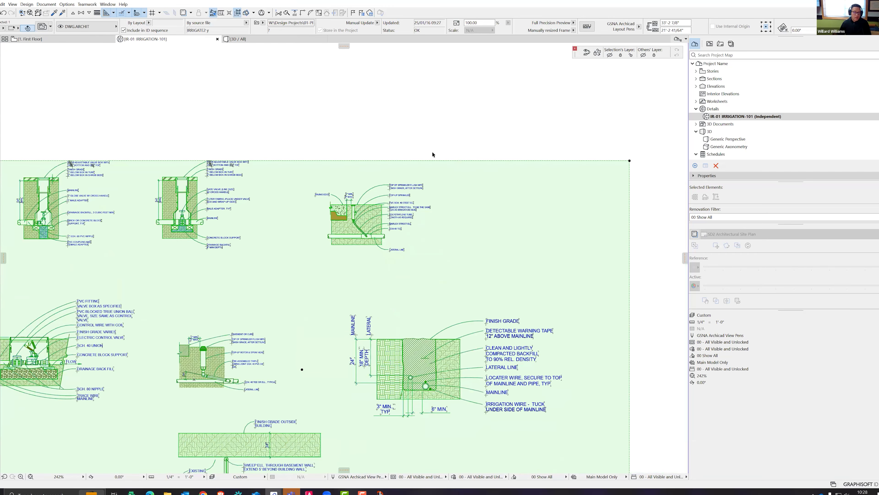
pyautogui.scroll(2, 348, 147)
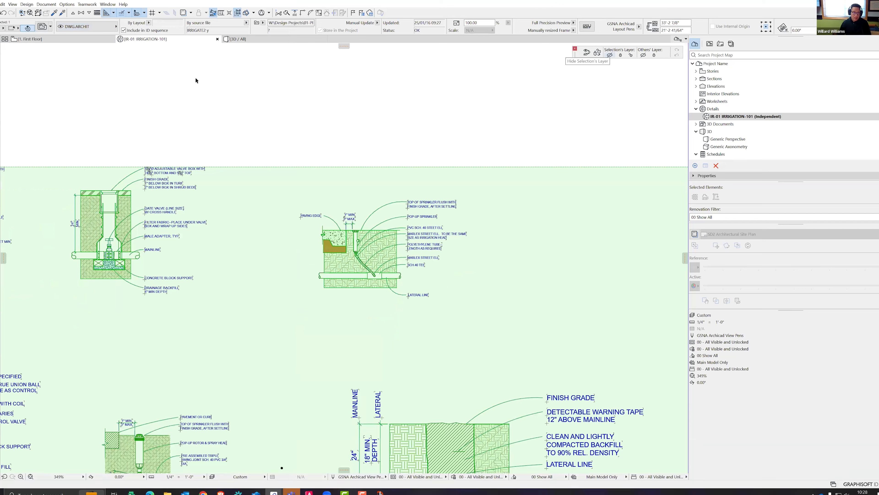
pyautogui.moveTo(575, 55); pyautogui.dragTo(526, 61)
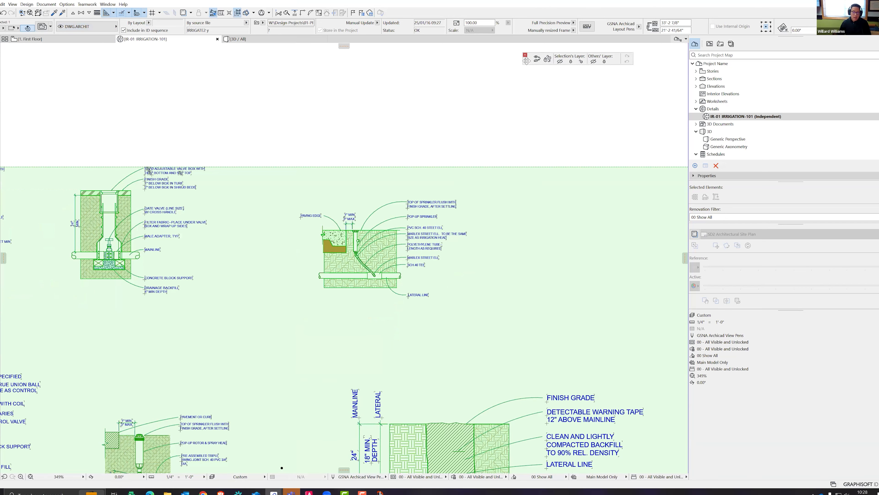
# - Locate Quick Layers among the available palettes and use it to hide the selected original drawing's layer
pyautogui.click(107, 4)
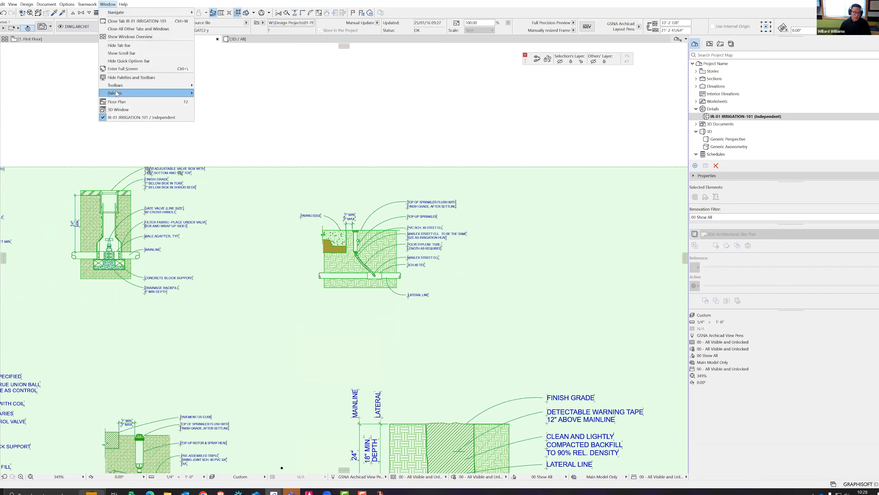
pyautogui.moveTo(117, 93)
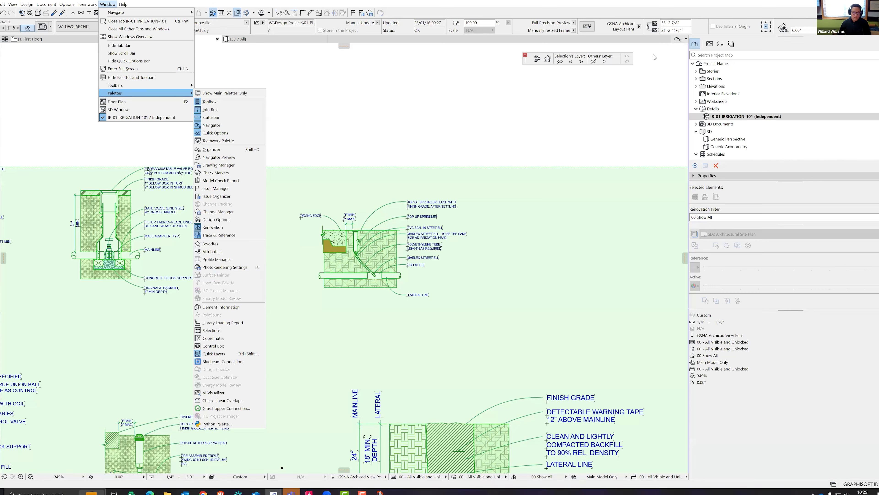
pyautogui.click(586, 99)
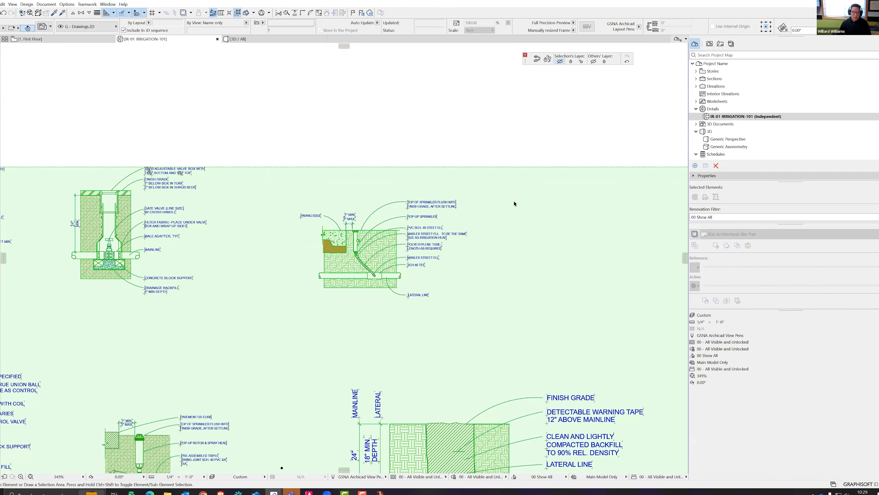
pyautogui.press('Escape')
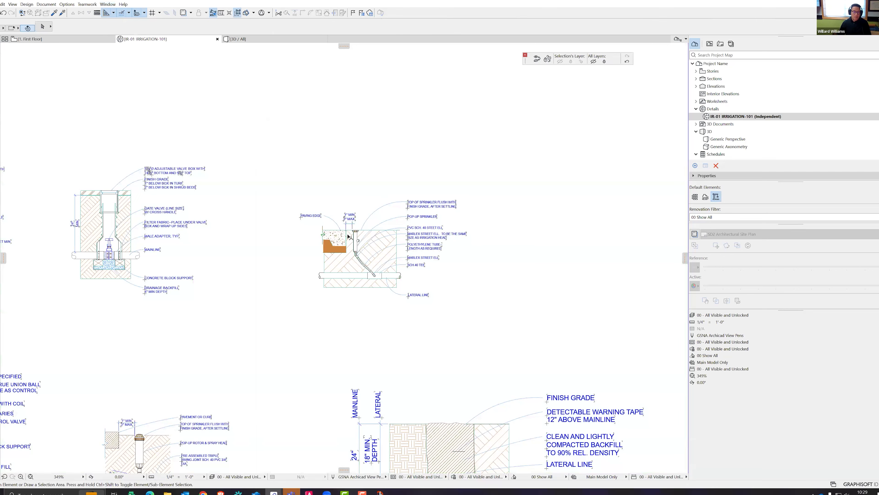
# - Select the TOP OF SPRINKLER FLUSH WITH note and its curved leader in the sprinkler detail to inspect each element
pyautogui.scroll(1, 355, 245)
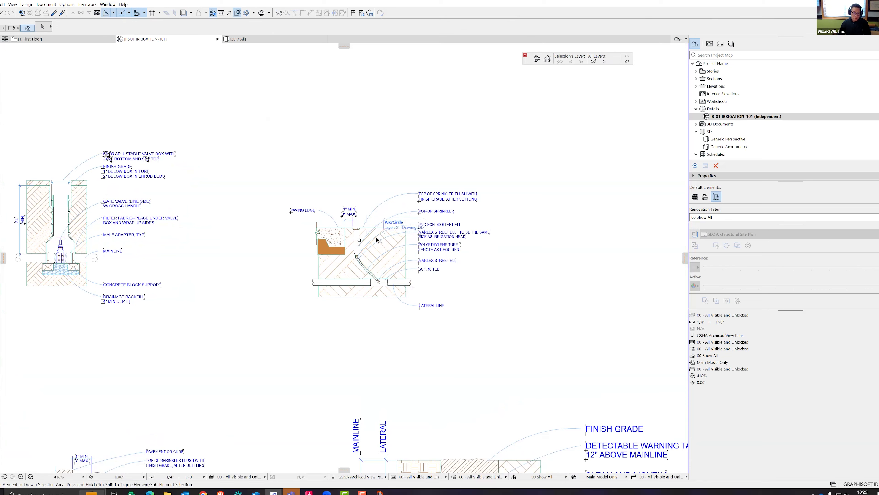
pyautogui.scroll(4, 377, 239)
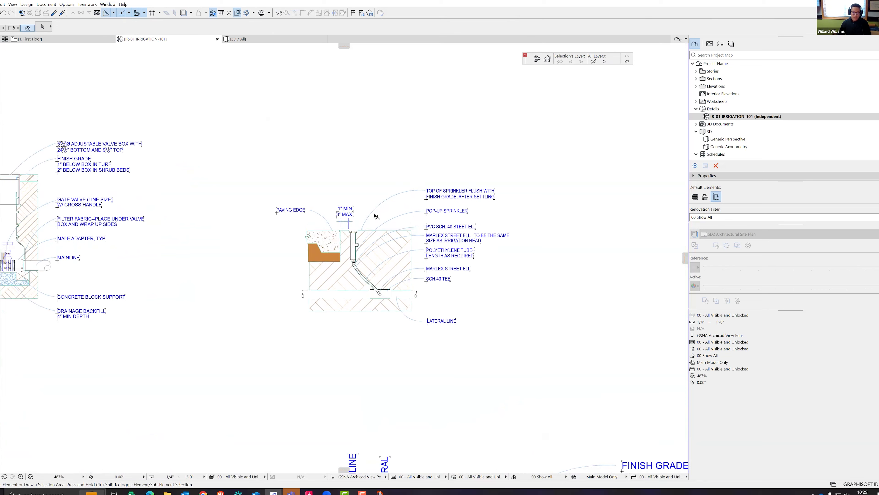
pyautogui.click(437, 192)
pyautogui.click(431, 179)
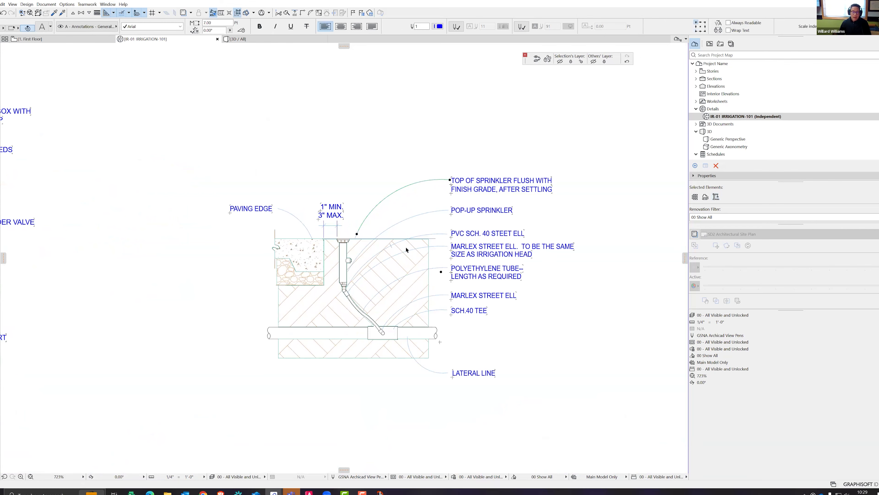
# - Examine the converted irrigation details, comparing the sprinkler detail's size and text with the neighbouring details
pyautogui.scroll(-4, 385, 239)
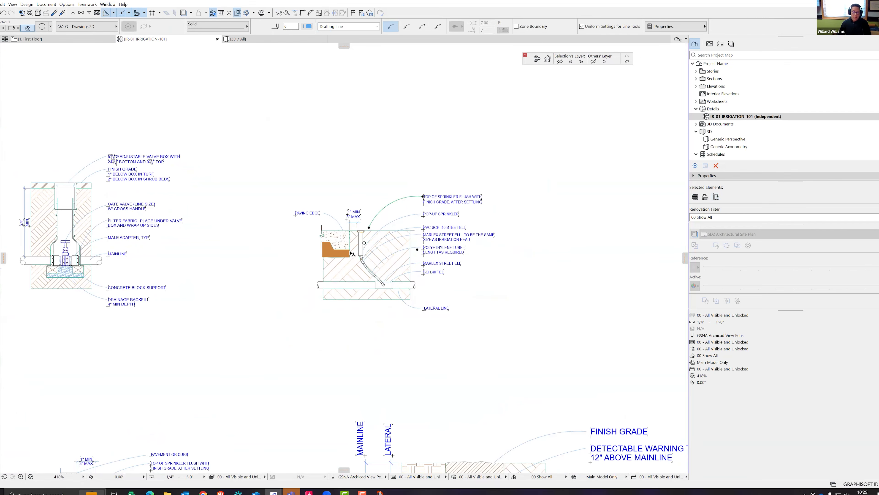
pyautogui.scroll(4, 426, 236)
pyautogui.scroll(-6, 425, 235)
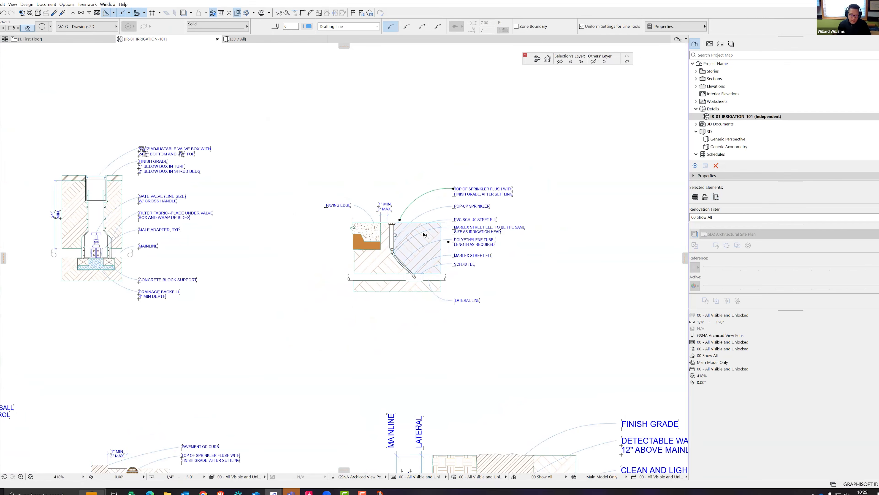
pyautogui.scroll(-5, 483, 152)
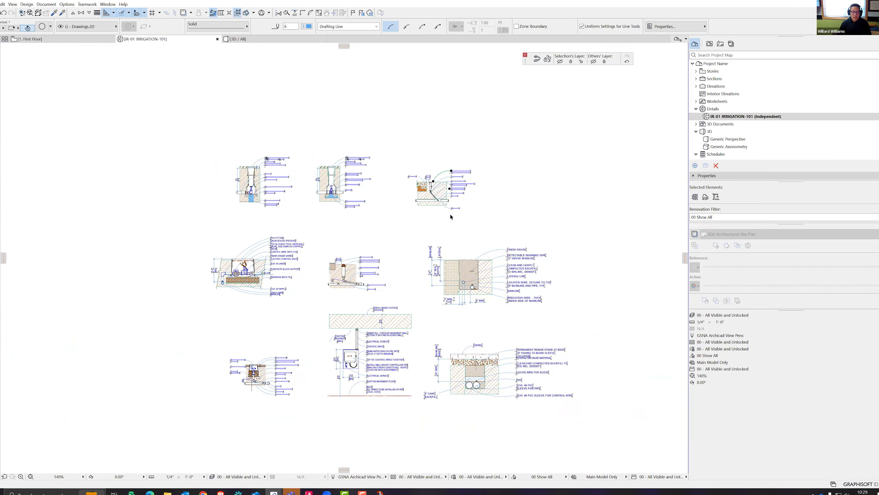
pyautogui.scroll(8, 460, 215)
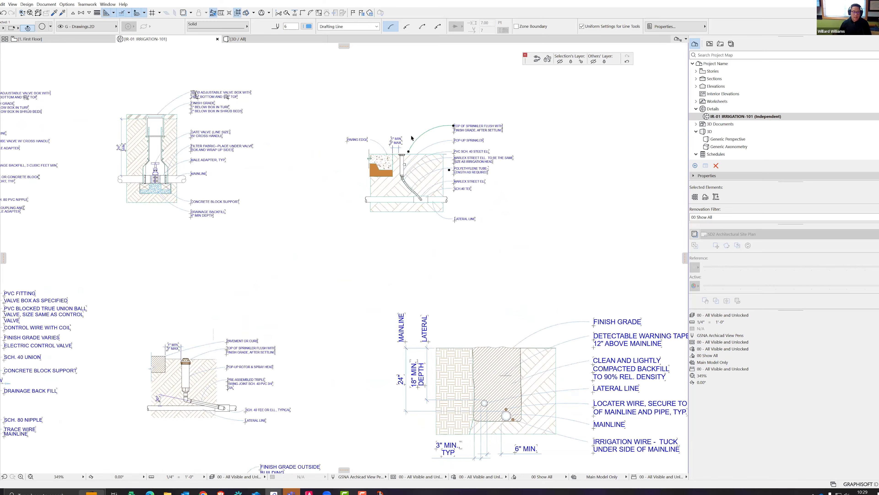
pyautogui.scroll(-1, 433, 148)
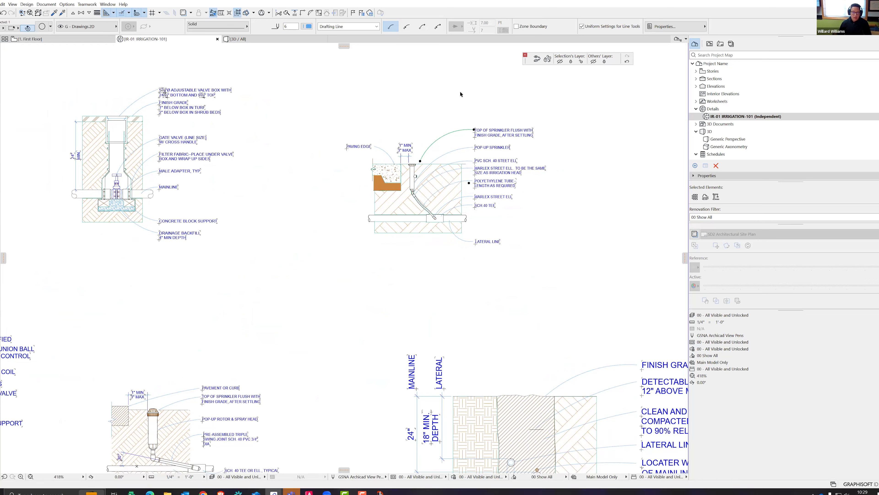
# - Try the 1 1/2" = 1'-0" scale on the irrigation detail, restore 1/4" = 1'-0" and clear the selection
pyautogui.scroll(3, 458, 172)
pyautogui.click(204, 477)
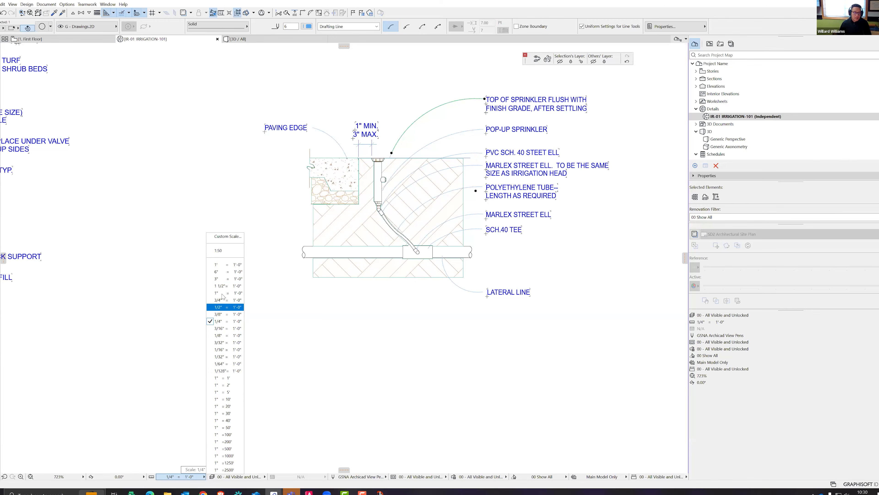
pyautogui.click(222, 288)
pyautogui.scroll(-6, 309, 291)
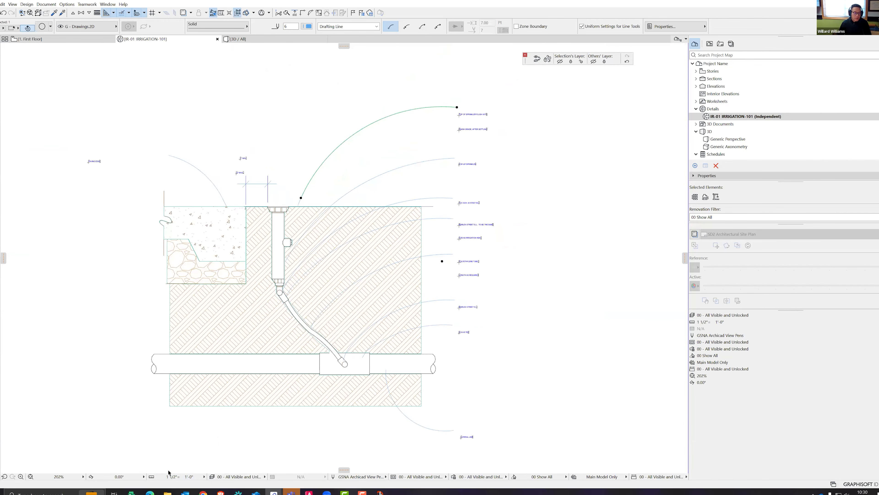
pyautogui.click(179, 477)
pyautogui.click(227, 321)
pyautogui.press('Escape')
# - Select the complete sprinkler detail, including its hatches, pipework, leaders and notes
pyautogui.scroll(-4, 420, 132)
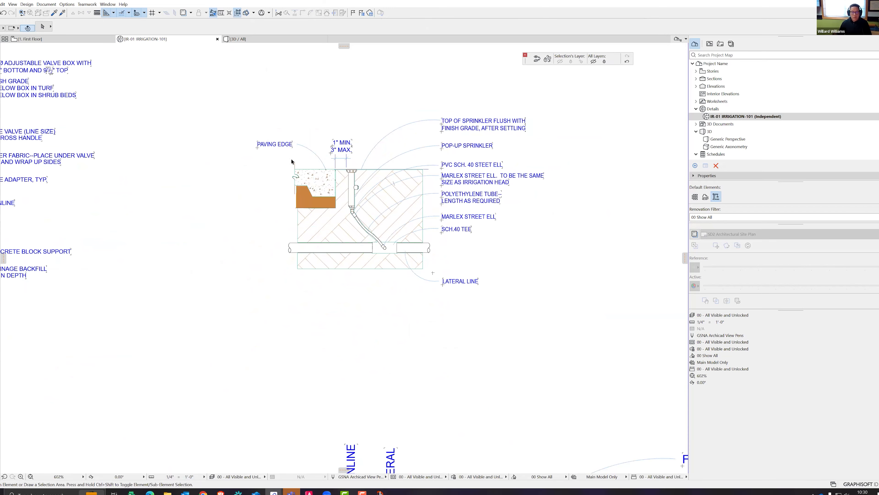
pyautogui.scroll(-2, 381, 278)
pyautogui.moveTo(263, 112); pyautogui.dragTo(532, 331)
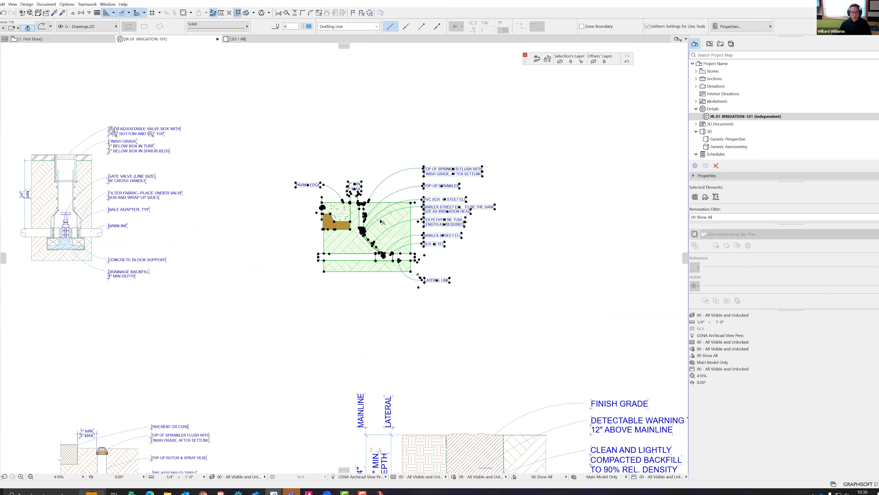
pyautogui.scroll(3, 388, 225)
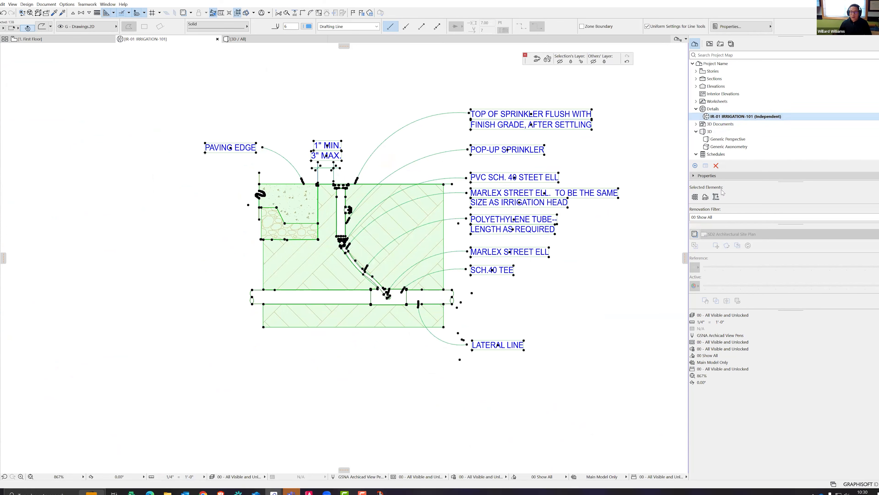
# - Rename the IR-01 detail as IRRIGATION-R101
pyautogui.click(707, 176)
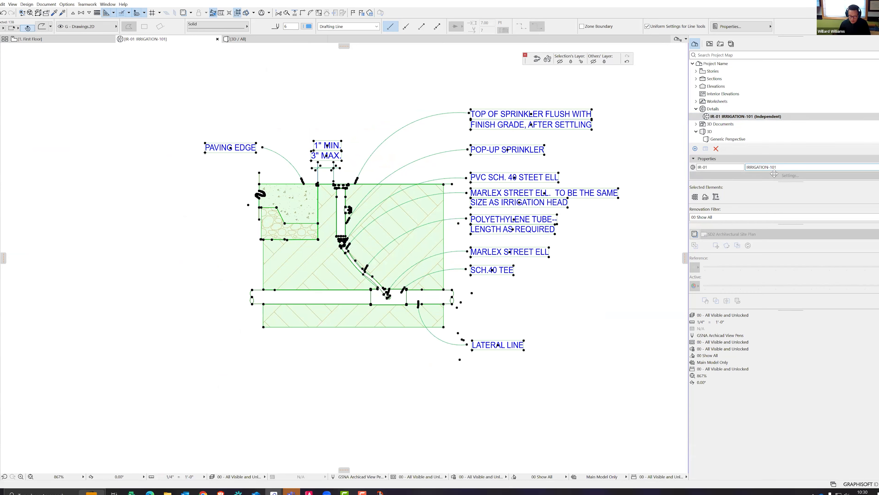
pyautogui.write('R')
pyautogui.press('Return')
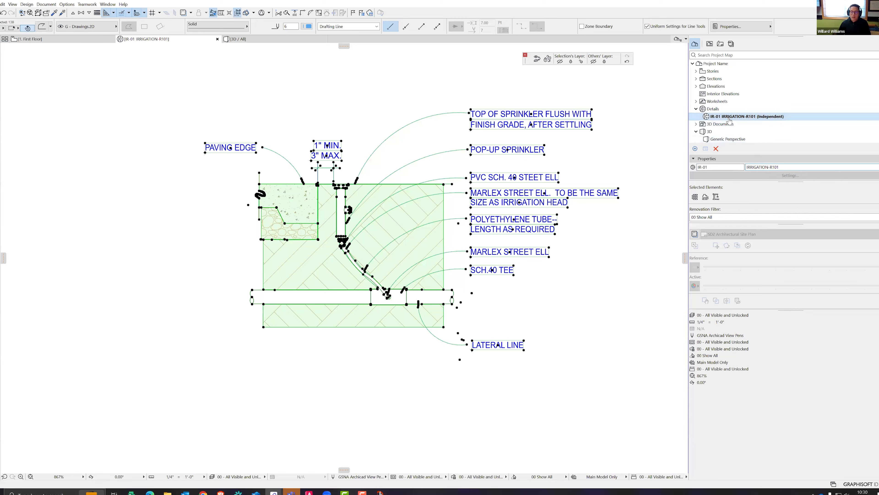
# - Create a new independent detail named AREA DRAIN with reference ID IR-02
pyautogui.click(719, 110)
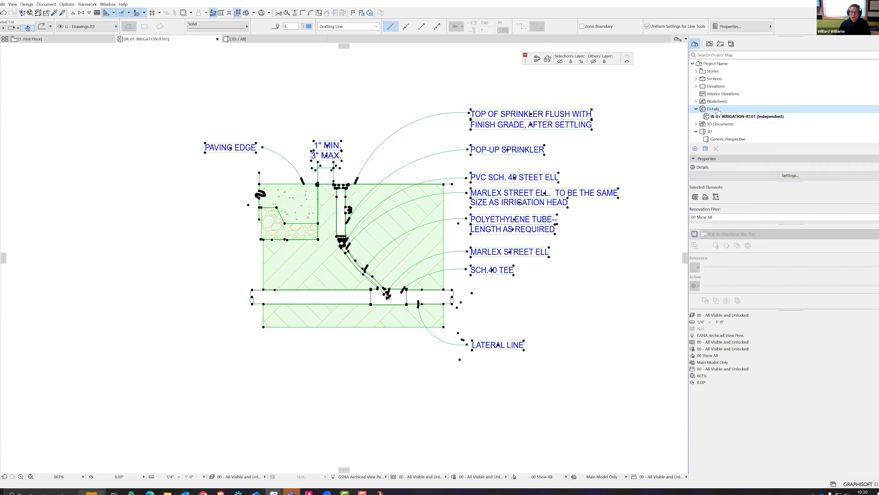
pyautogui.rightClick(718, 111)
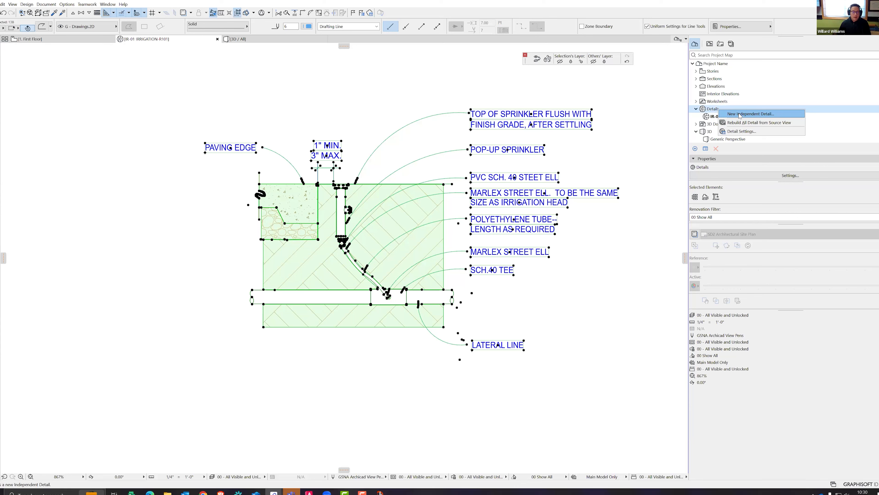
pyautogui.click(740, 115)
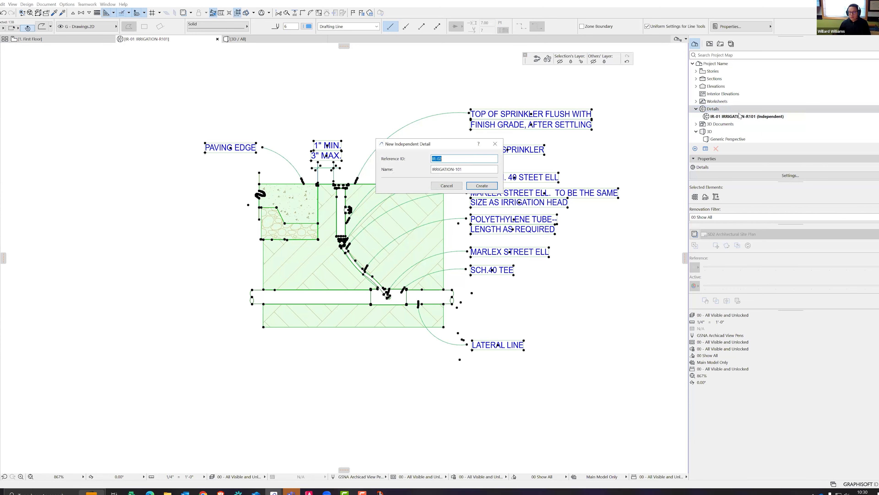
pyautogui.doubleClick(450, 170)
pyautogui.write('AREA DRAIN')
pyautogui.press('BackSpace')
pyautogui.press('BackSpace')
pyautogui.press('BackSpace')
pyautogui.click(486, 187)
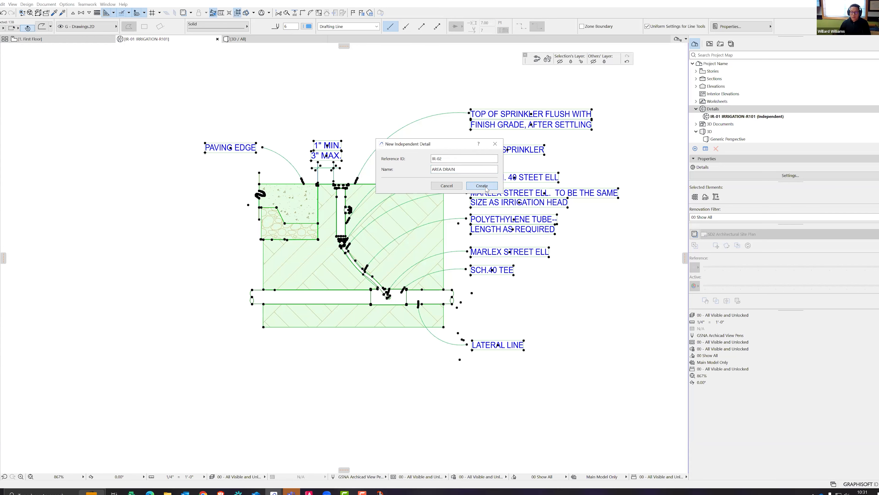
pyautogui.click(485, 187)
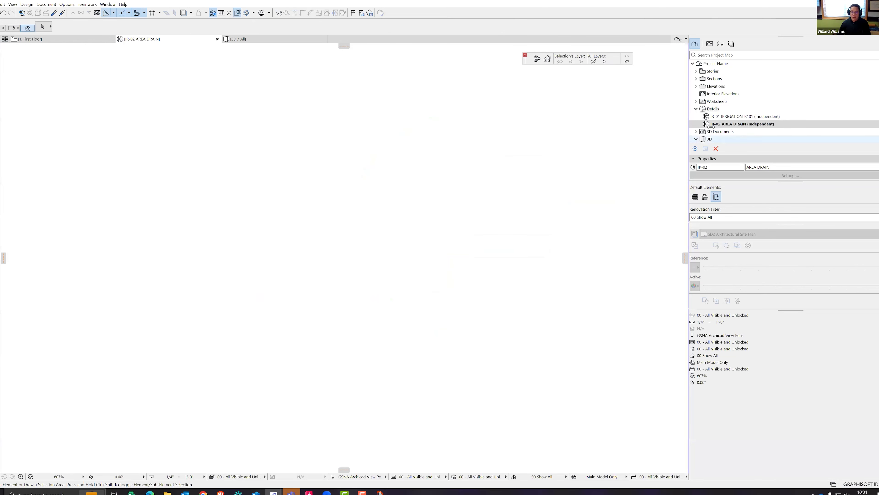
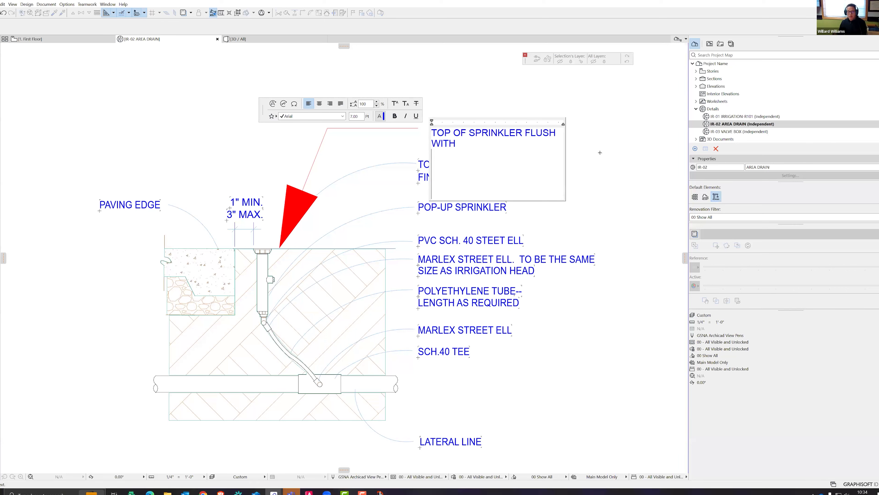
# - Finish the label reading TOP OF SPRINKLER FLUSH WITH, try the 1 1/2" = 1'-0" scale and set the scale to 1/2" = 1'-0"
pyautogui.click(600, 152)
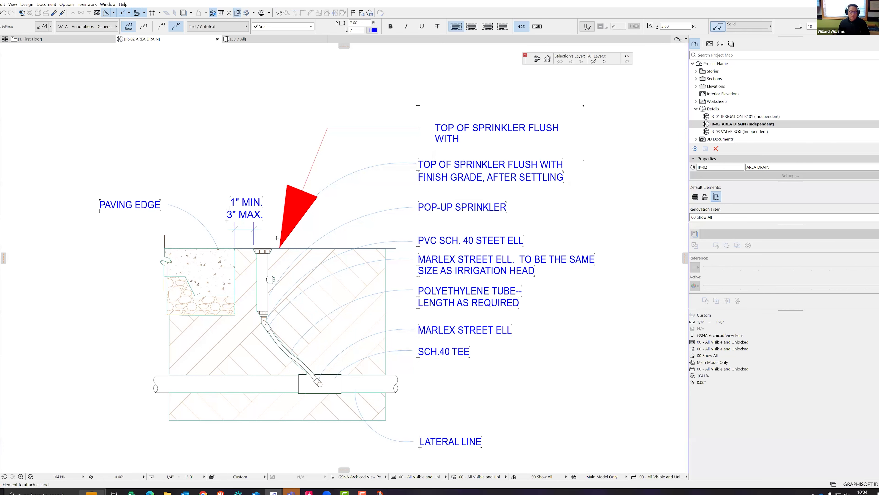
pyautogui.click(178, 476)
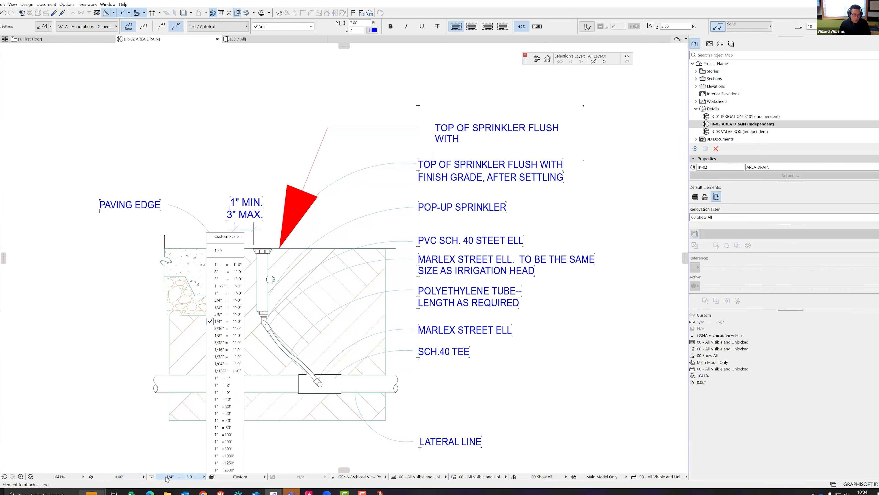
pyautogui.click(229, 286)
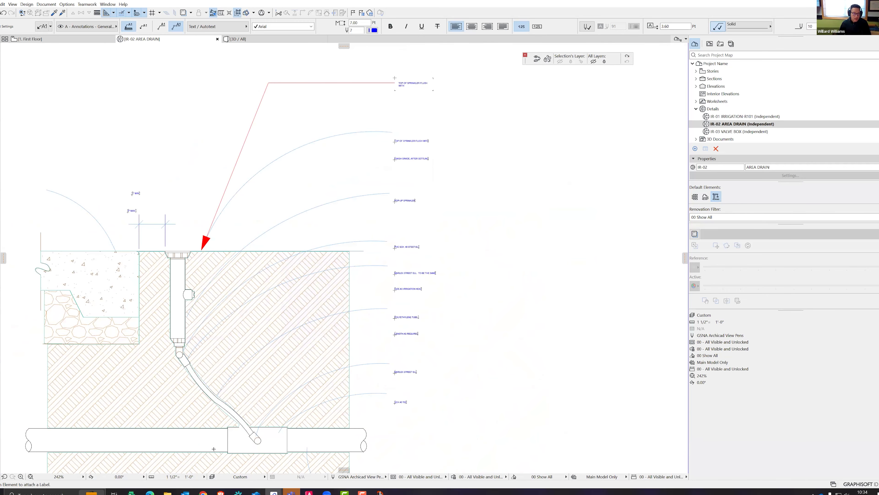
pyautogui.click(187, 476)
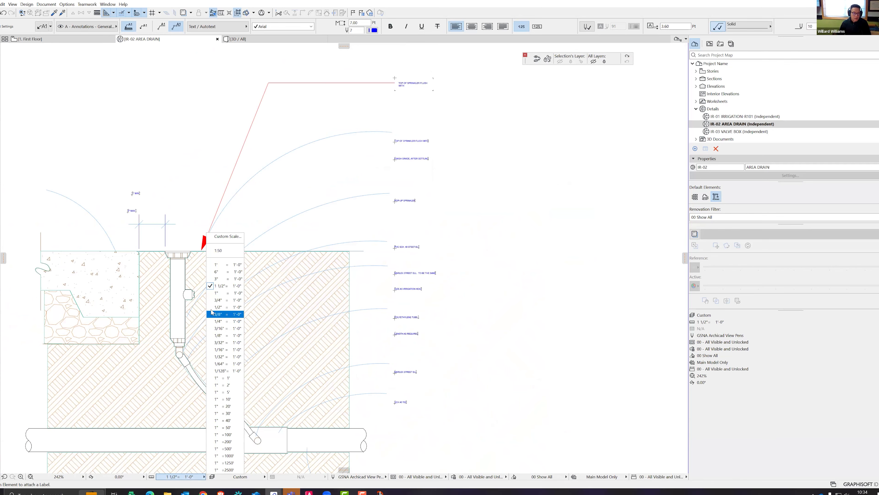
pyautogui.click(218, 307)
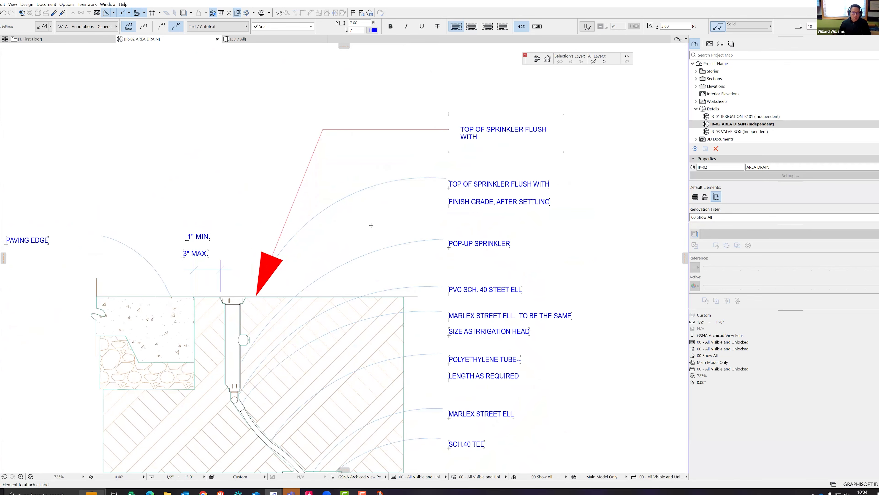
# - Set the text height of the TOP OF SPRINKLER FLUSH WITH label to 9 pt
pyautogui.moveTo(358, 150); pyautogui.dragTo(281, 184, button='middle')
pyautogui.click(263, 165)
pyautogui.press('Escape')
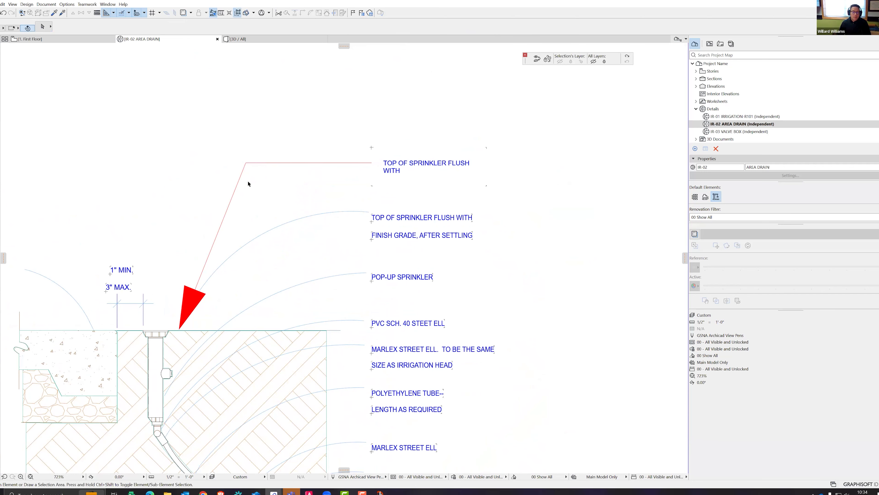
pyautogui.click(250, 164)
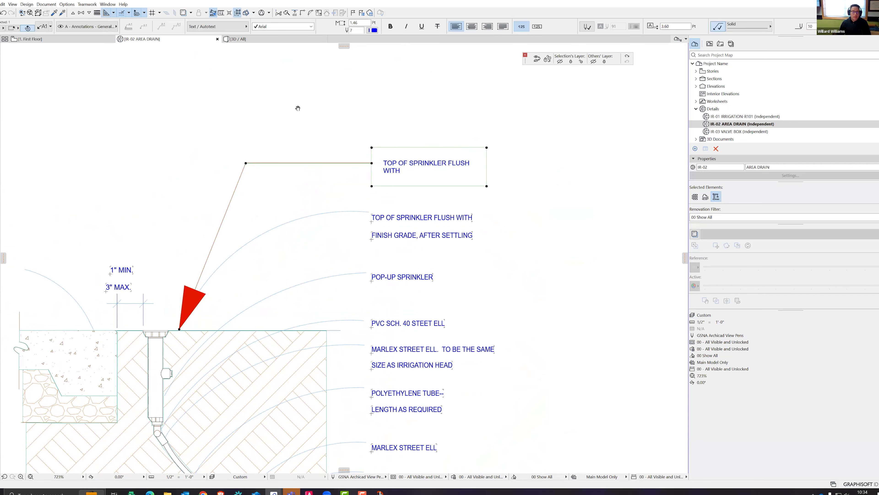
pyautogui.click(359, 23)
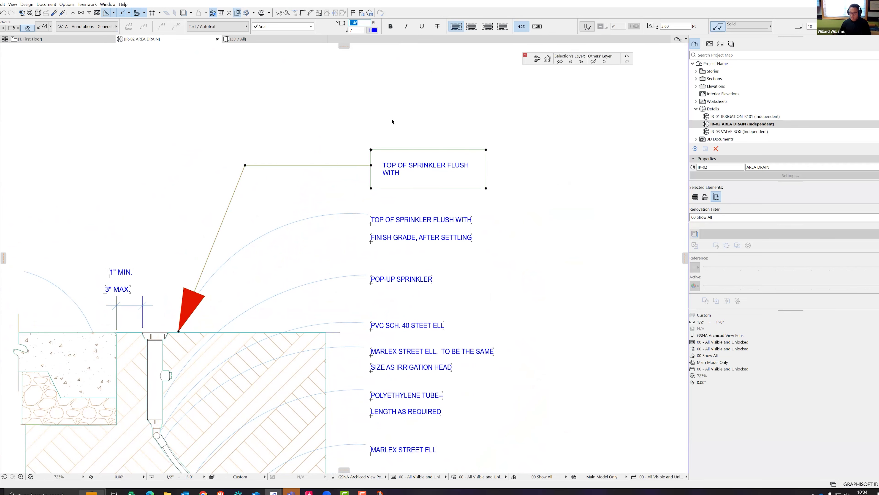
pyautogui.write('9')
pyautogui.press('Return')
pyautogui.scroll(-5, 474, 191)
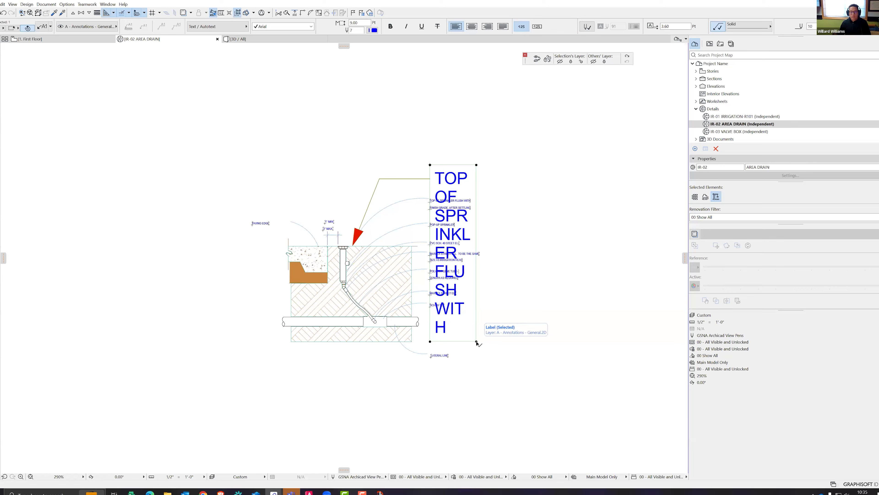
# - Widen the label's text box so TOP OF SPRINKLER FLUSH WITH wraps onto two lines
pyautogui.click(477, 341)
pyautogui.click(13, 48)
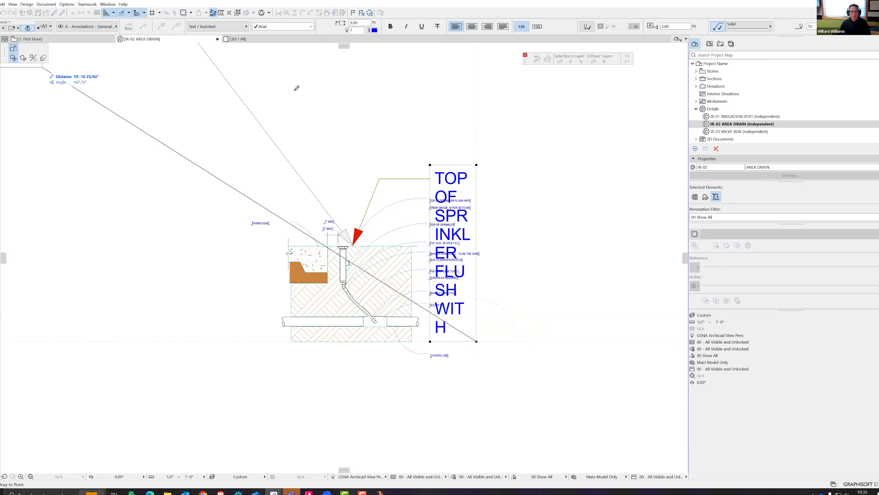
pyautogui.click(619, 174)
pyautogui.scroll(3, 419, 150)
pyautogui.scroll(-3, 560, 31)
pyautogui.scroll(-1, 559, 29)
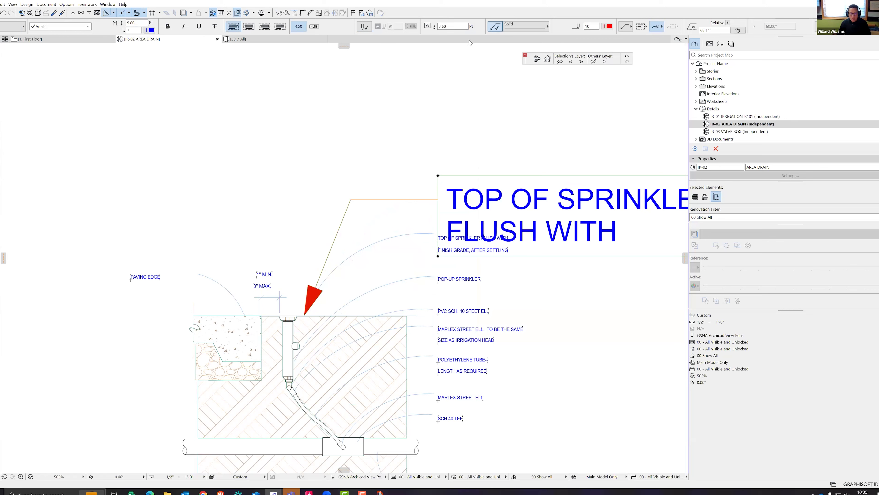
# - Set the label's frame offset to 0 pt
pyautogui.moveTo(460, 27); pyautogui.dragTo(418, 27)
pyautogui.write('0')
pyautogui.press('Return')
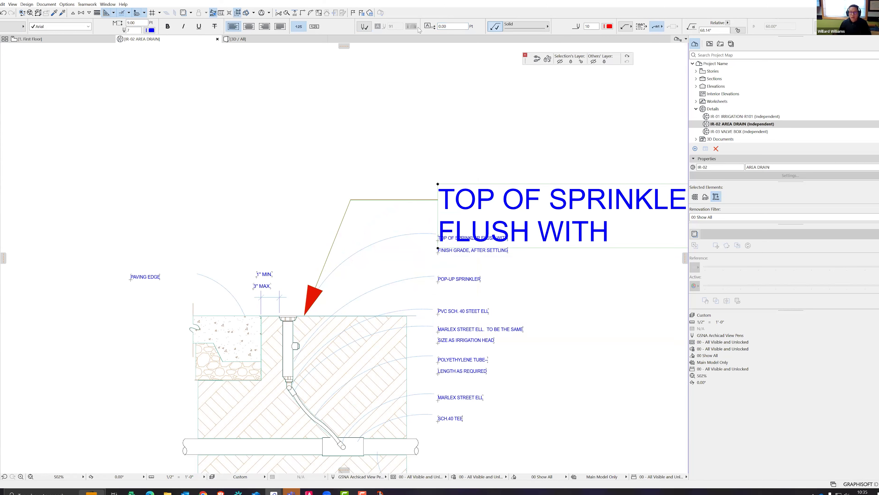
# - Set the label's arrowhead size to 4 pt and change the arrowhead to a solid dot
pyautogui.scroll(-3, 419, 30)
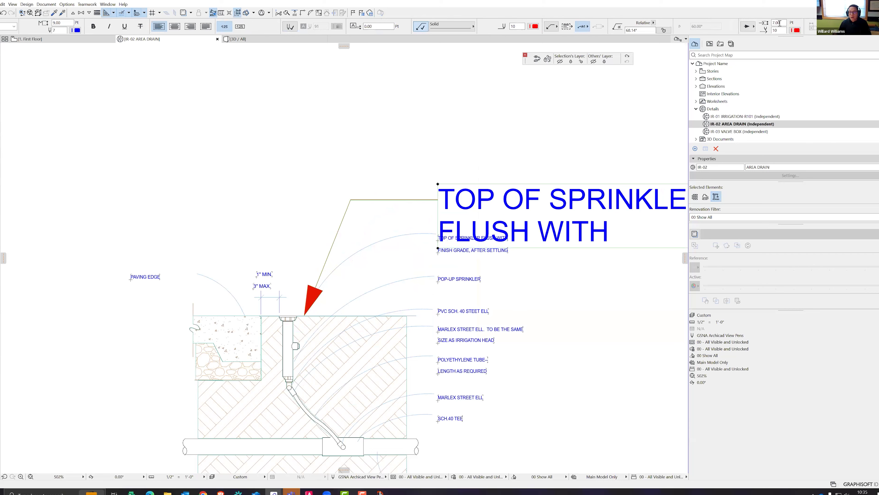
pyautogui.doubleClick(773, 22)
pyautogui.write('4')
pyautogui.press('Tab')
pyautogui.click(747, 28)
pyautogui.click(758, 73)
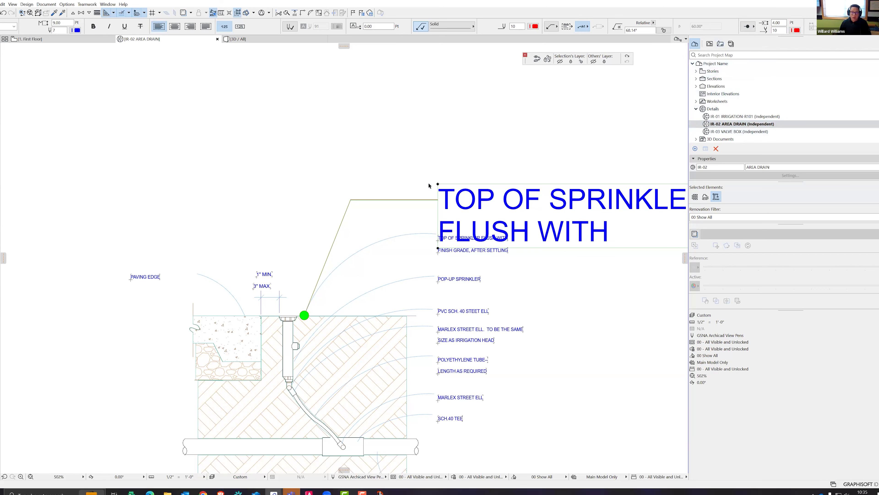
# - Pick up the revised label's settings as the Label tool defaults
pyautogui.scroll(-3, 434, 188)
pyautogui.scroll(2, 477, 192)
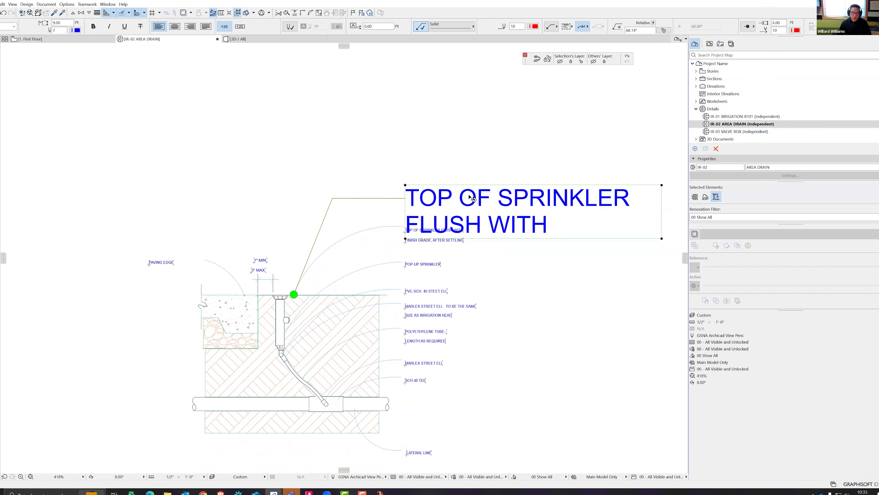
pyautogui.click(333, 197)
pyautogui.keyDown('alt'); pyautogui.click(333, 198); pyautogui.keyUp('alt')
pyautogui.press('Escape')
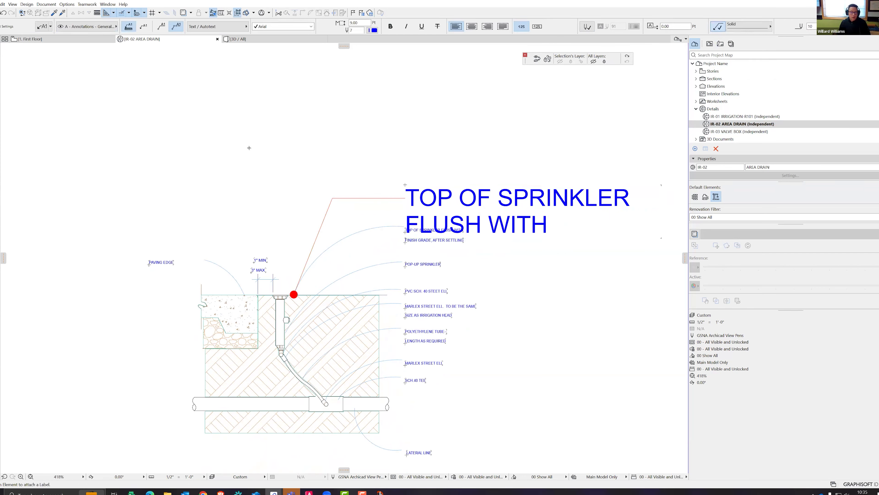
pyautogui.press('Escape')
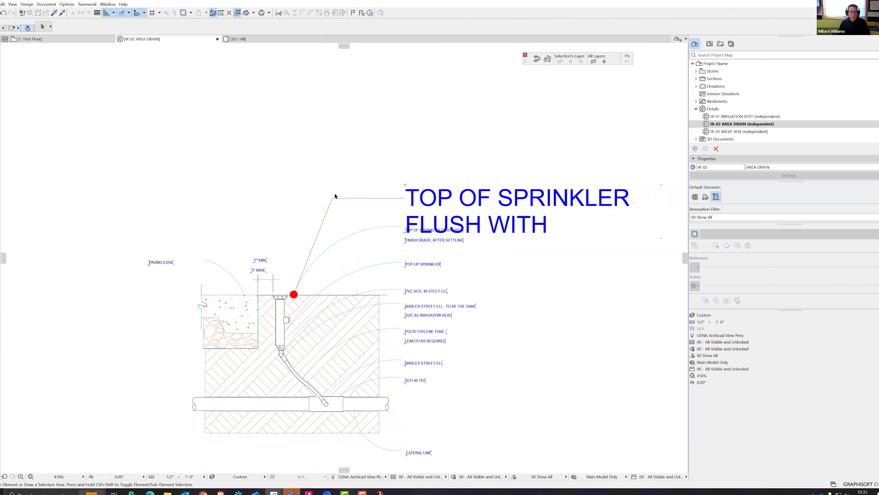
# - Save the label's settings as a favorite named DETAIL LABEL
pyautogui.click(335, 199)
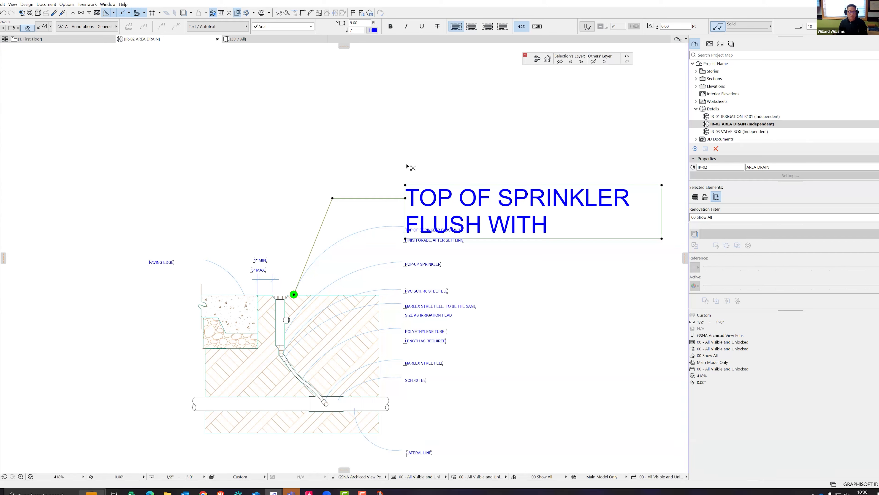
pyautogui.hotkey('ctrl', 't')
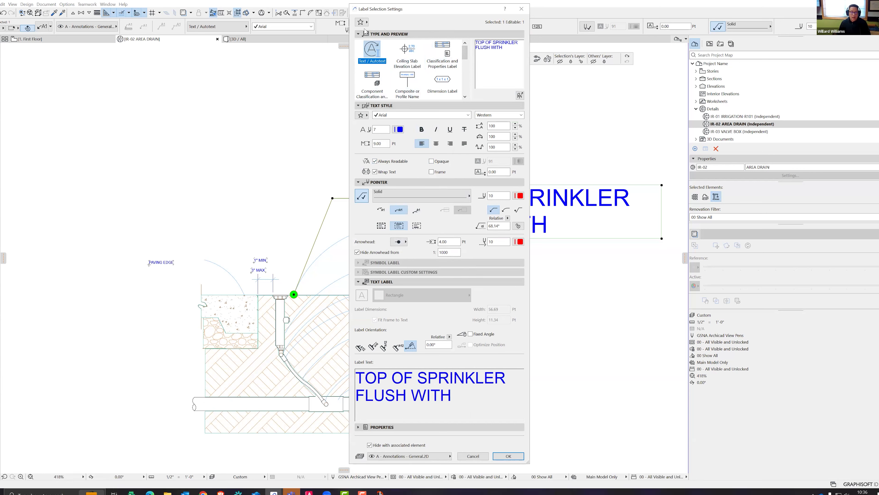
pyautogui.click(360, 22)
pyautogui.click(237, 268)
pyautogui.write('DETAIL LABEL')
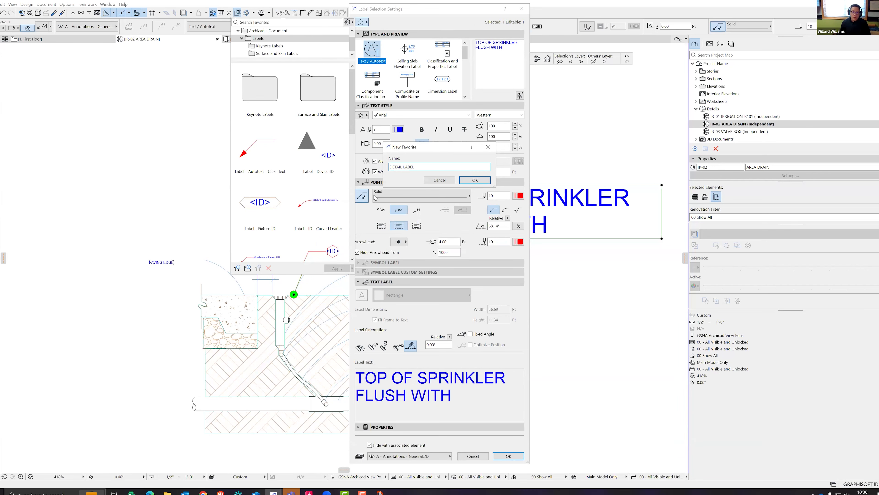
pyautogui.press('Return')
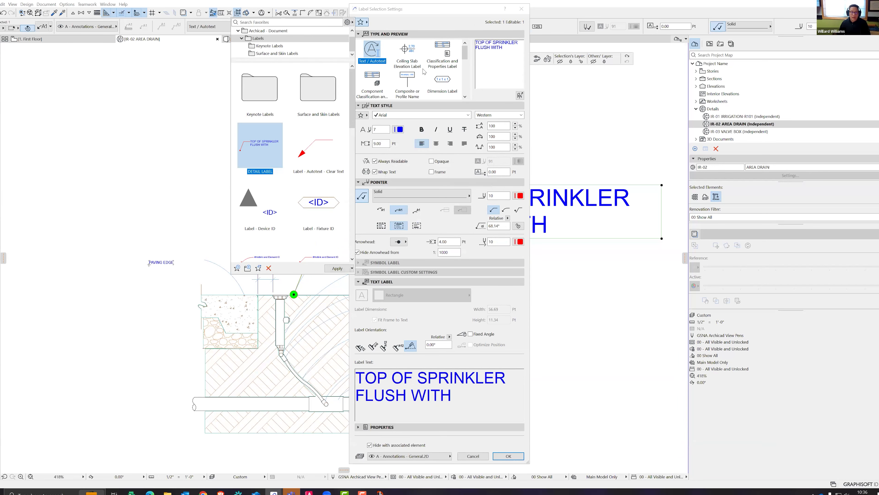
pyautogui.click(508, 457)
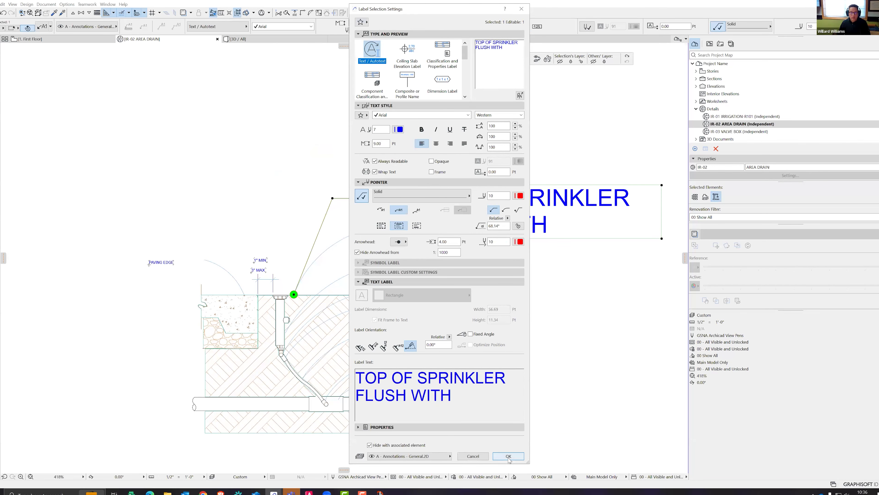
pyautogui.click(508, 456)
# - Set the detail's scale to 1 1/2" = 1'-0"
pyautogui.scroll(3, 493, 249)
pyautogui.click(203, 476)
pyautogui.click(229, 288)
pyautogui.scroll(-5, 422, 286)
pyautogui.scroll(-2, 336, 273)
pyautogui.scroll(5, 475, 243)
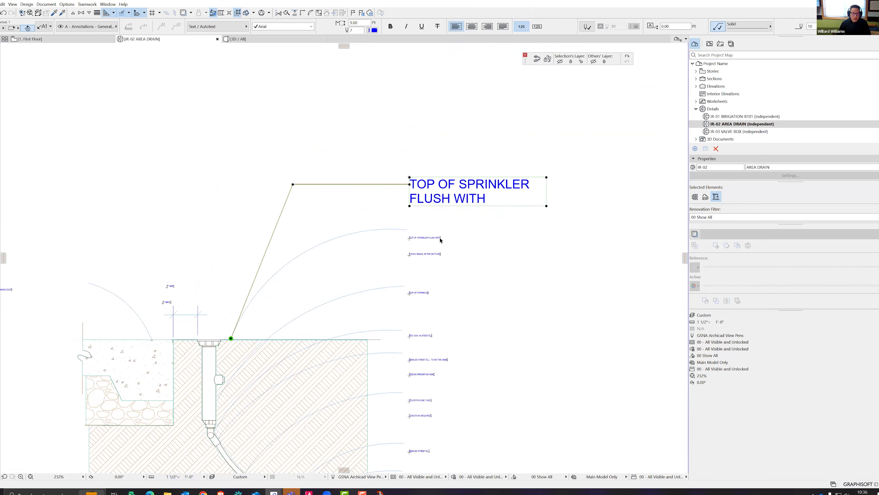
pyautogui.click(475, 243)
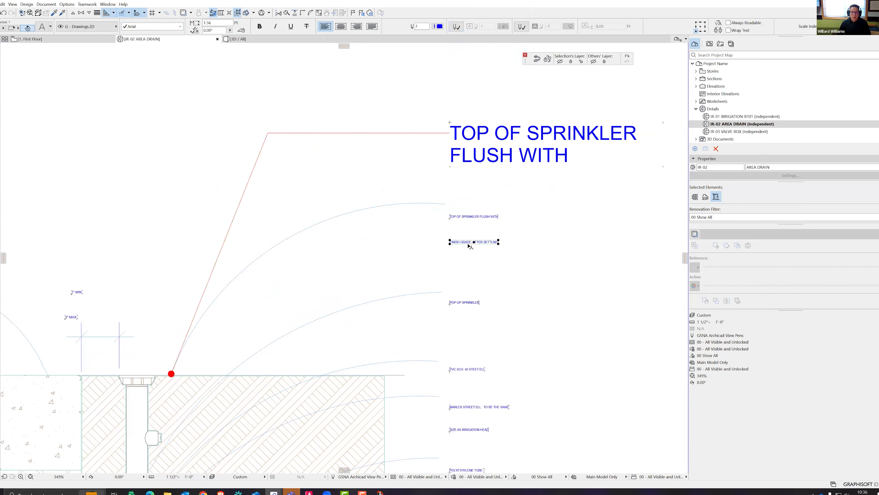
pyautogui.click(466, 243)
pyautogui.press('Escape')
pyautogui.press('Escape')
pyautogui.doubleClick(463, 241)
pyautogui.press('Escape')
pyautogui.click(463, 242)
pyautogui.press('Escape')
pyautogui.press('Escape')
# - Cut the wording FINISH GRADE, AFTER SETTLING out of its imported text block
pyautogui.scroll(2, 462, 241)
pyautogui.scroll(5, 469, 244)
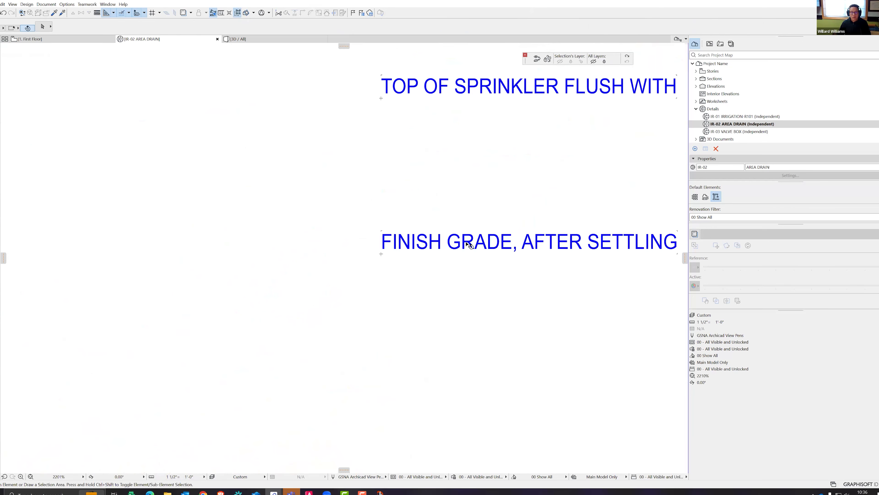
pyautogui.click(466, 244)
pyautogui.doubleClick(467, 243)
pyautogui.hotkey('ctrl', 'a')
pyautogui.hotkey('ctrl', 'x')
pyautogui.press('Escape')
# - Paste FINISH GRADE, AFTER SETTLING at the end of the TOP OF SPRINKLER FLUSH WITH label text
pyautogui.scroll(-6, 457, 252)
pyautogui.click(551, 165)
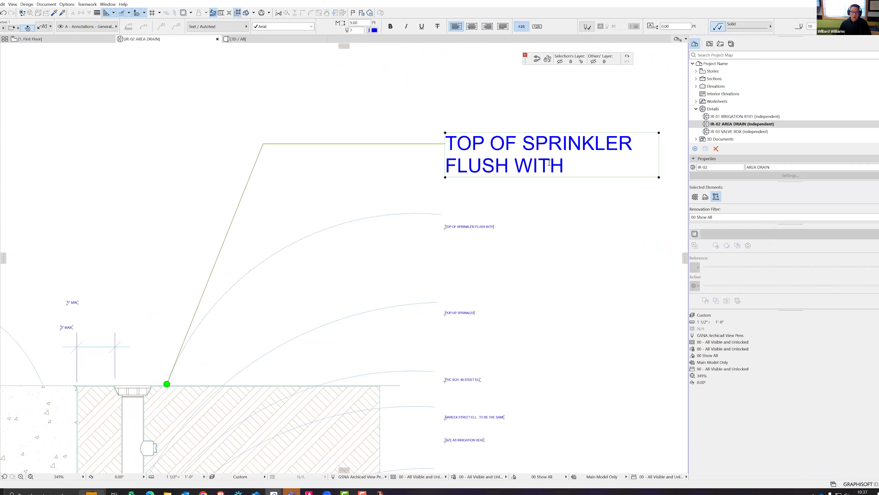
pyautogui.doubleClick(552, 164)
pyautogui.click(567, 175)
pyautogui.hotkey('ctrl', 'v')
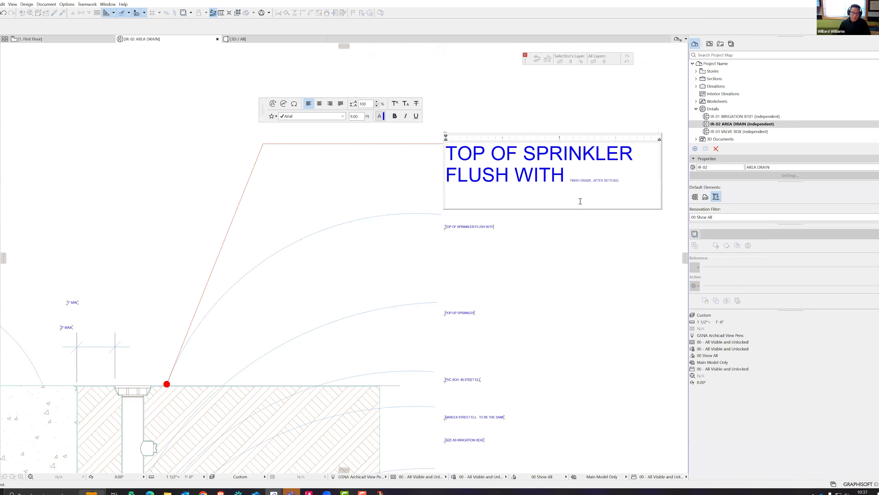
pyautogui.press('BackSpace')
# - Set the label's entire combined text to 8 pt
pyautogui.moveTo(580, 175); pyautogui.dragTo(433, 152)
pyautogui.click(362, 115)
pyautogui.write('8')
pyautogui.press('Return')
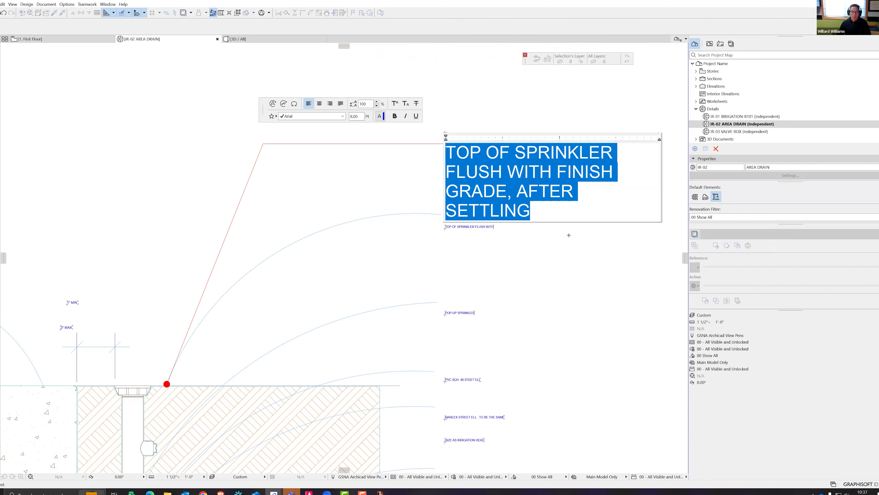
pyautogui.click(581, 267)
# - Widen the label's text box so the combined note wraps onto three lines
pyautogui.click(659, 213)
pyautogui.click(658, 214)
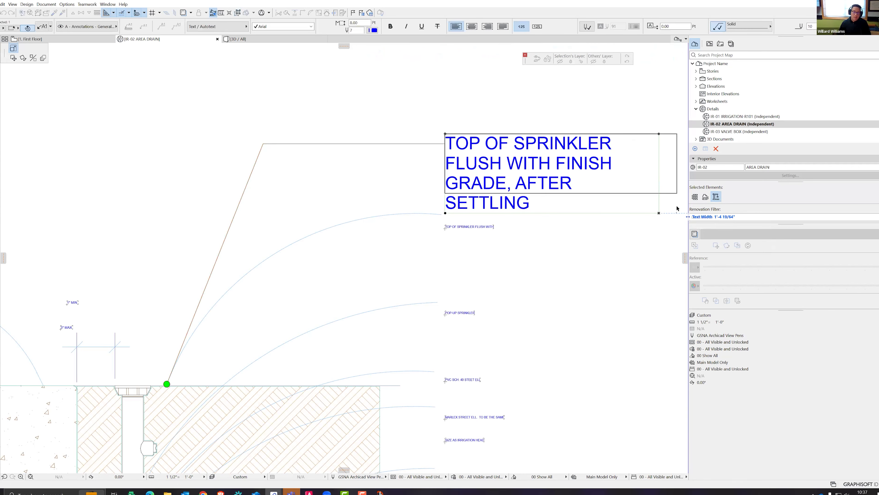
pyautogui.click(676, 213)
pyautogui.scroll(-4, 481, 130)
pyautogui.scroll(2, 481, 130)
pyautogui.scroll(-4, 428, 206)
pyautogui.scroll(3, 454, 201)
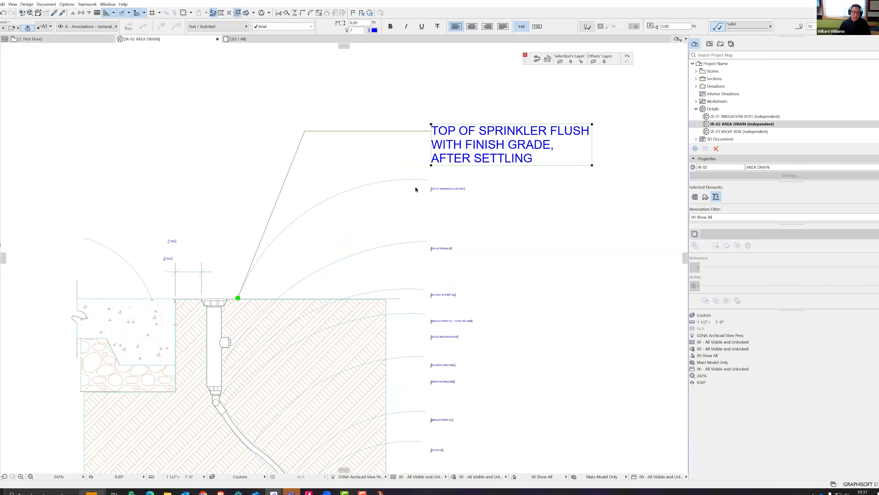
# - Delete the imported TOP OF SPRINKLER FLUSH WITH text and its curved leader
pyautogui.click(416, 187)
pyautogui.moveTo(456, 204); pyautogui.dragTo(403, 177)
pyautogui.press('Delete')
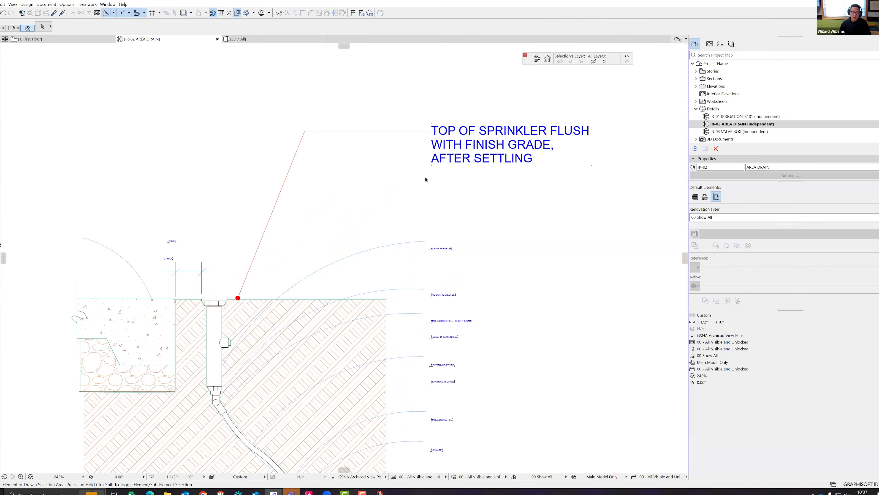
# - Move the label and its leader's bend down about 1'-3", keeping the dot at the sprinkler top
pyautogui.scroll(-1, 450, 138)
pyautogui.scroll(2, 450, 139)
pyautogui.click(433, 131)
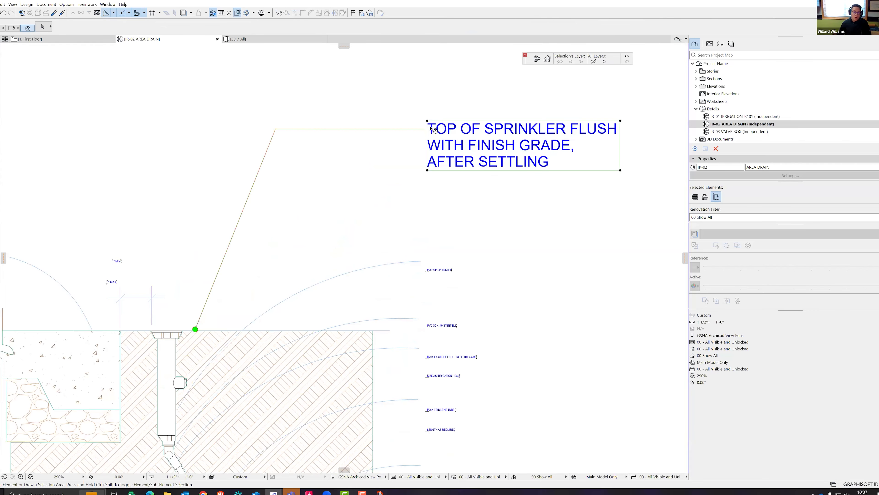
pyautogui.click(275, 129)
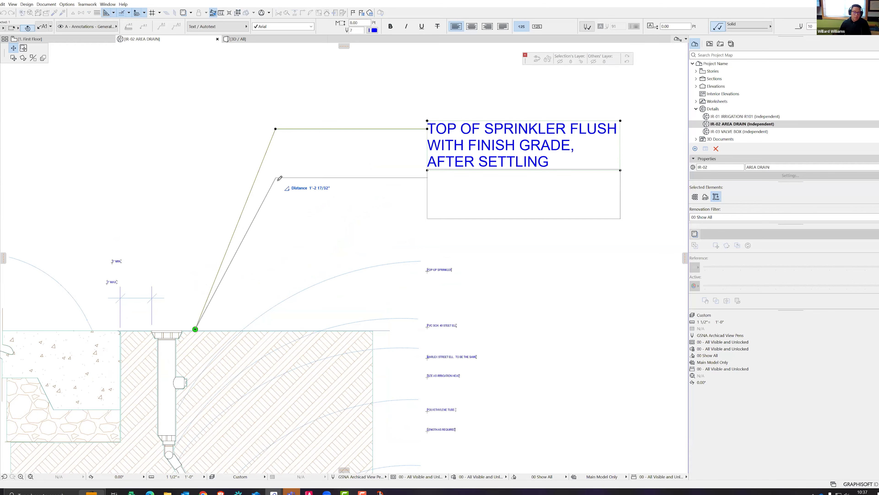
pyautogui.click(328, 169)
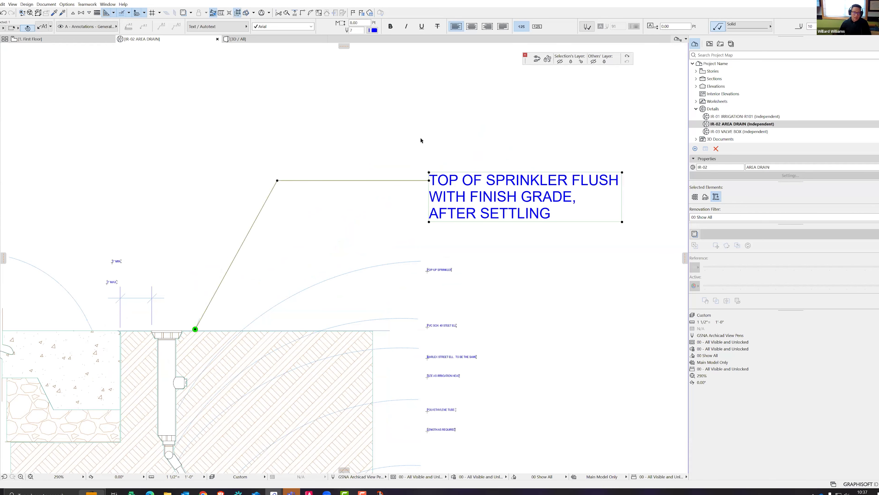
pyautogui.click(421, 232)
pyautogui.scroll(-3, 422, 188)
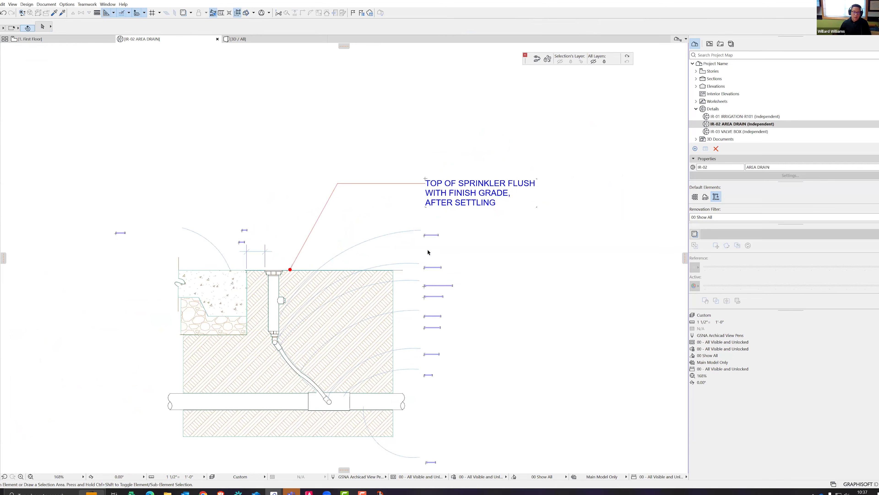
# - Widen the label's text box until the note fits on two lines, breaking before FINISH GRADE
pyautogui.scroll(4, 421, 277)
pyautogui.scroll(-2, 486, 166)
pyautogui.click(514, 138)
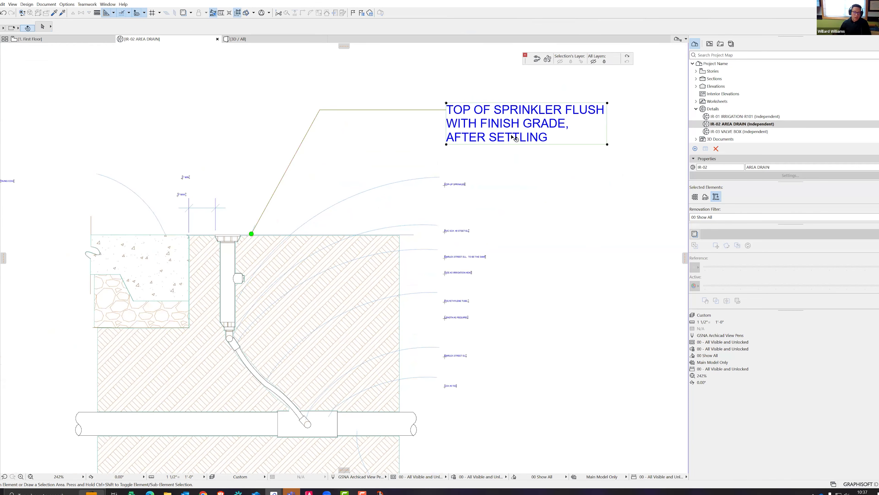
pyautogui.click(608, 144)
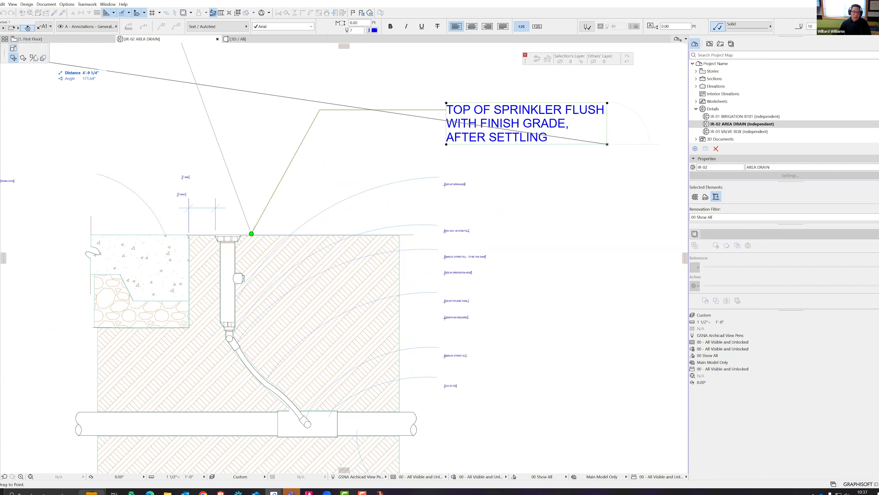
pyautogui.click(639, 144)
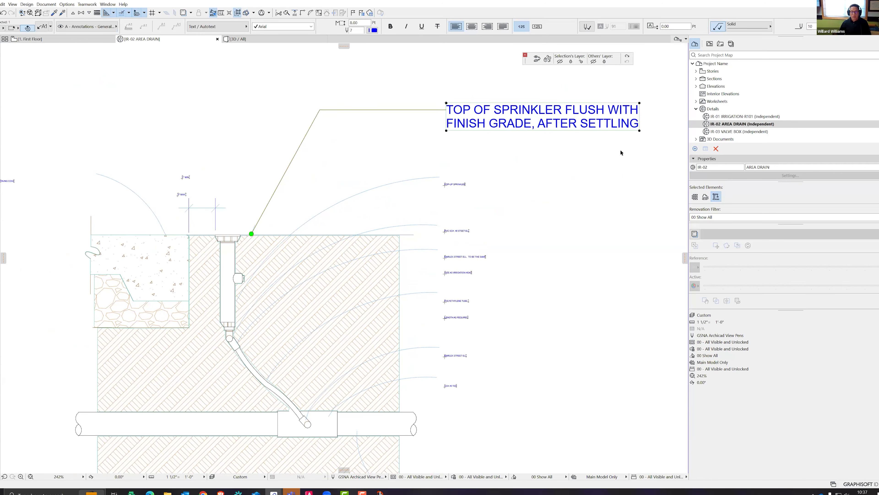
pyautogui.click(566, 167)
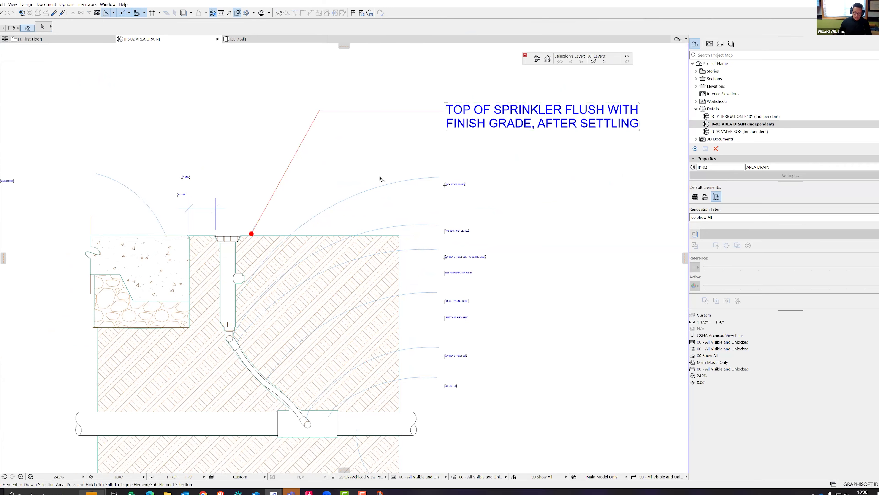
pyautogui.scroll(-4, 381, 181)
pyautogui.scroll(5, 378, 187)
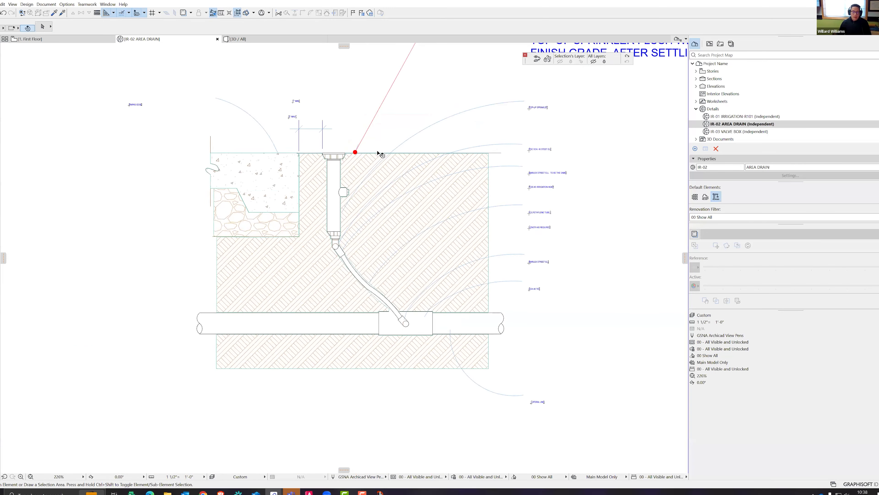
# - Examine the Earth fill beside the sprinkler body and how its boundary follows the riser and tubing
pyautogui.click(378, 165)
pyautogui.scroll(1, 380, 163)
pyautogui.scroll(5, 380, 162)
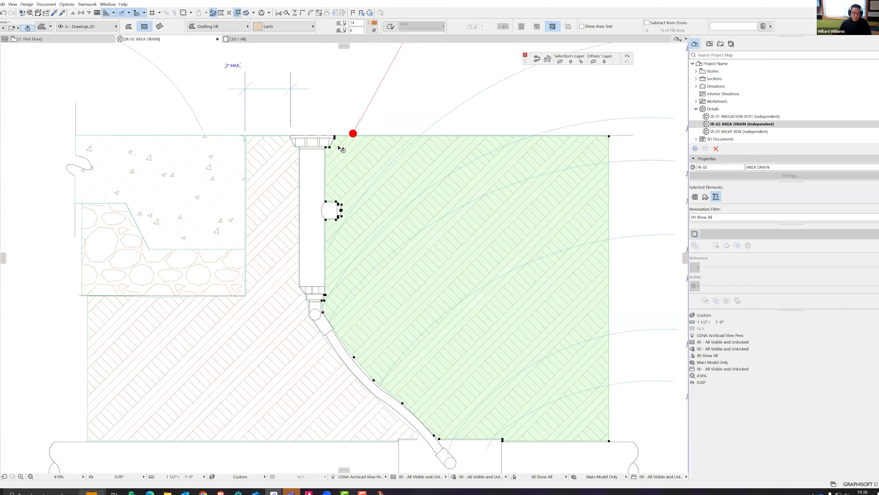
pyautogui.scroll(-2, 352, 147)
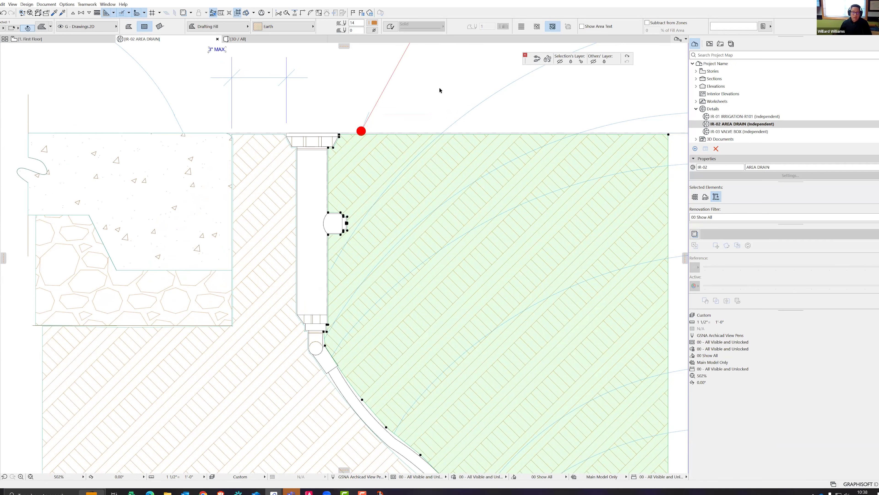
pyautogui.press('Escape')
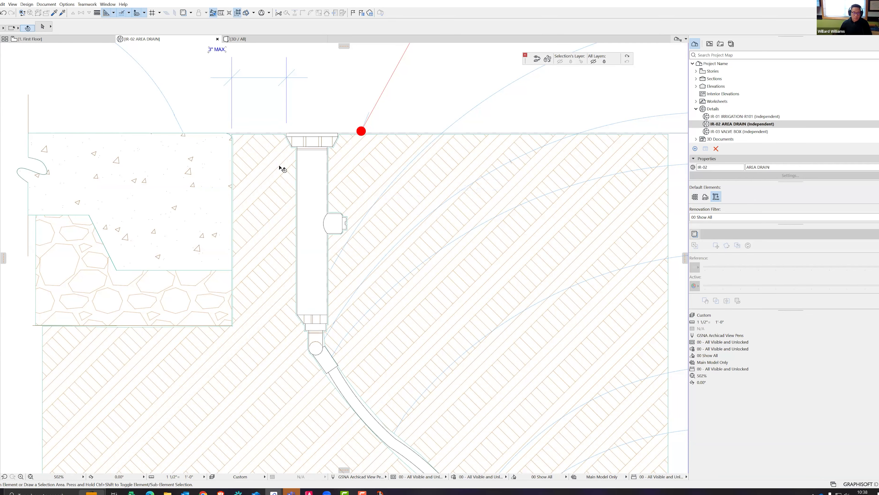
pyautogui.scroll(-5, 430, 177)
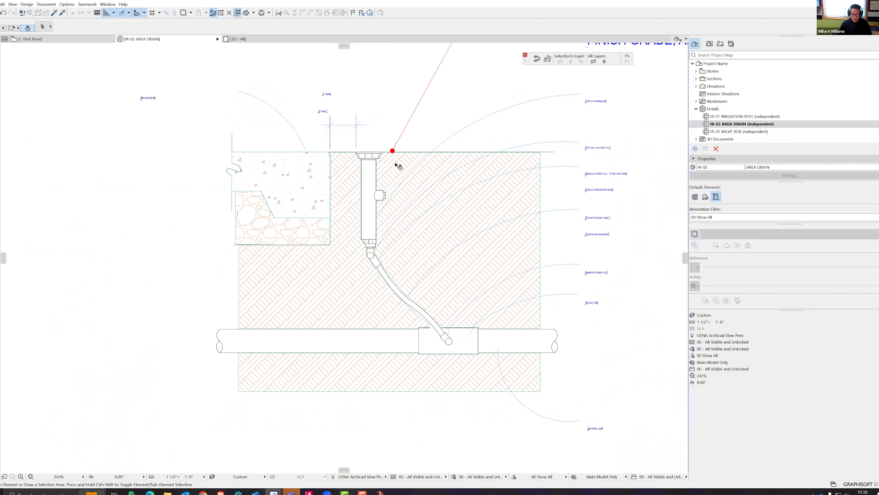
pyautogui.click(394, 176)
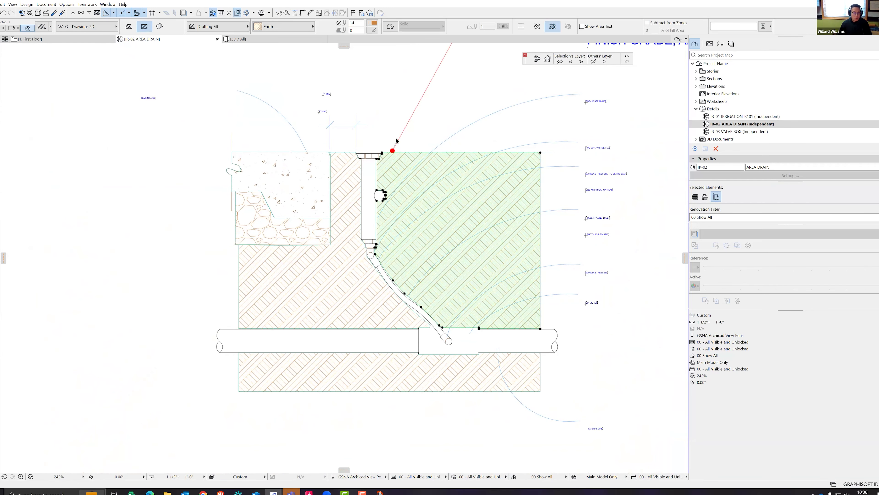
pyautogui.scroll(5, 386, 121)
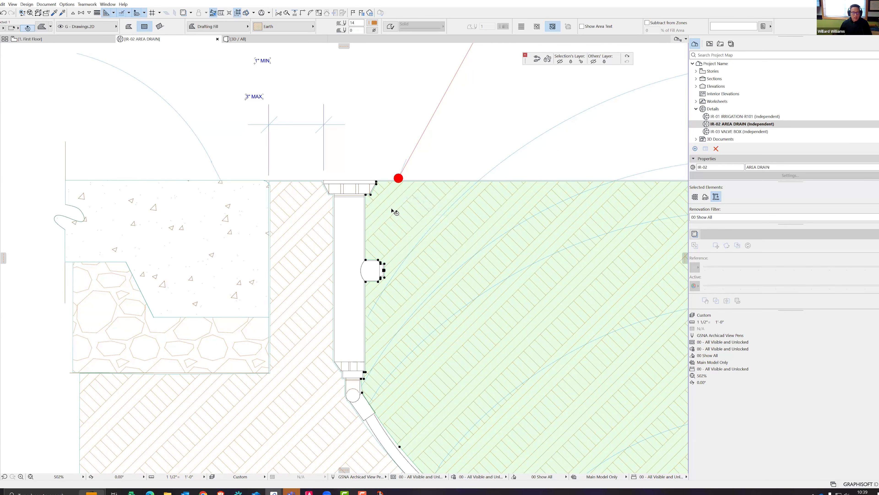
pyautogui.scroll(5, 365, 191)
pyautogui.scroll(5, 383, 225)
# - Examine the imported linework of the sprinkler head, tubing and tee, along with the concrete and gravel fills beside them
pyautogui.click(379, 236)
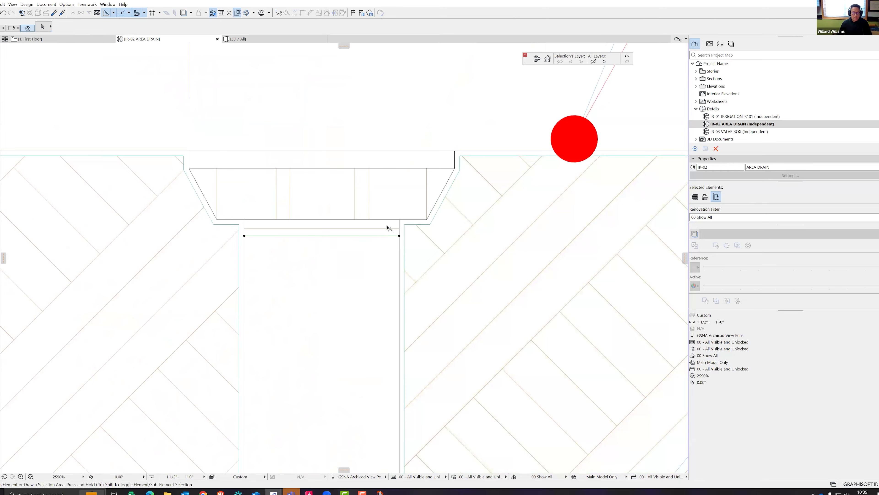
pyautogui.scroll(-10, 387, 227)
pyautogui.scroll(3, 371, 177)
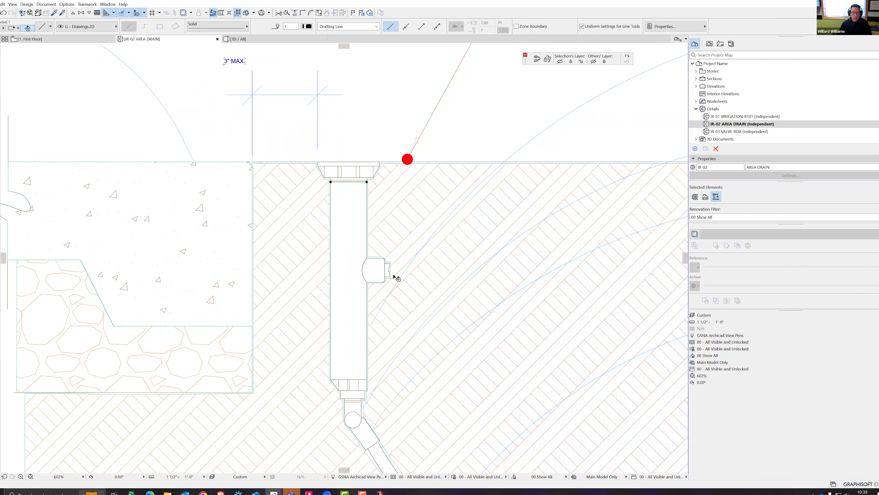
pyautogui.scroll(1, 394, 277)
pyautogui.scroll(2, 375, 218)
pyautogui.scroll(-5, 375, 212)
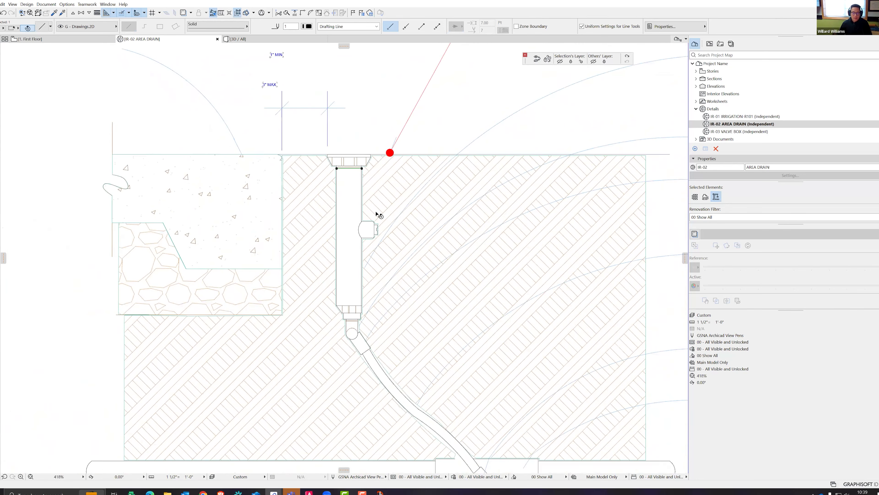
pyautogui.scroll(-1, 379, 215)
pyautogui.moveTo(383, 406); pyautogui.dragTo(378, 350, button='middle')
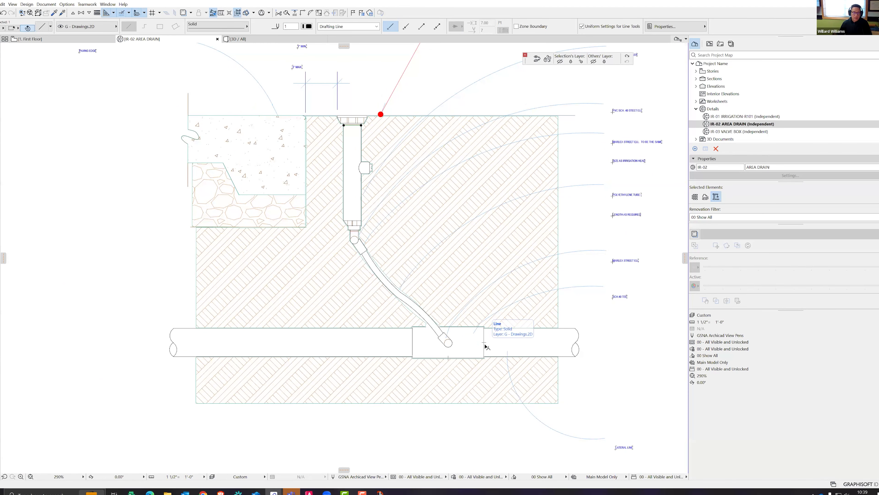
pyautogui.scroll(2, 430, 317)
pyautogui.scroll(3, 457, 310)
pyautogui.scroll(-6, 457, 311)
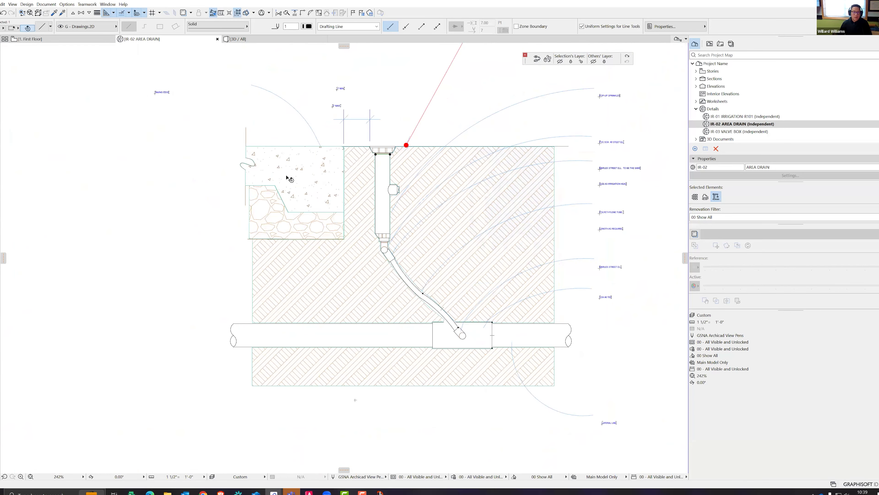
pyautogui.scroll(4, 304, 218)
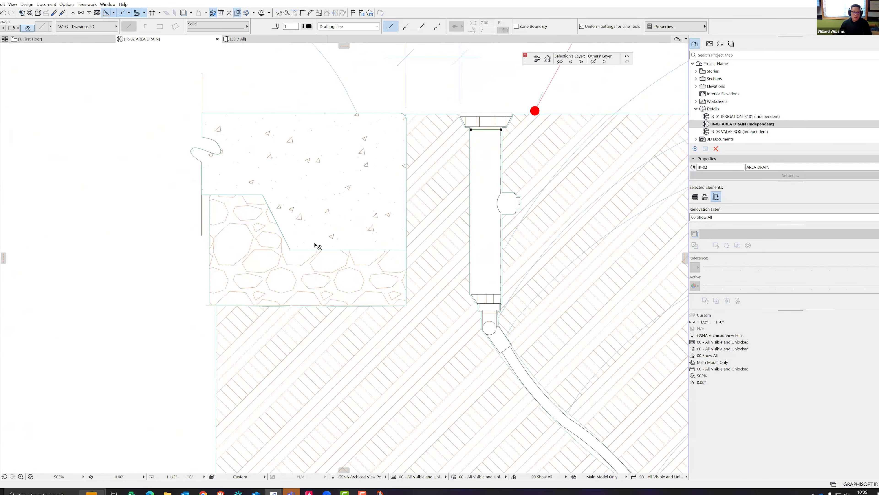
pyautogui.scroll(-5, 359, 226)
pyautogui.scroll(2, 416, 317)
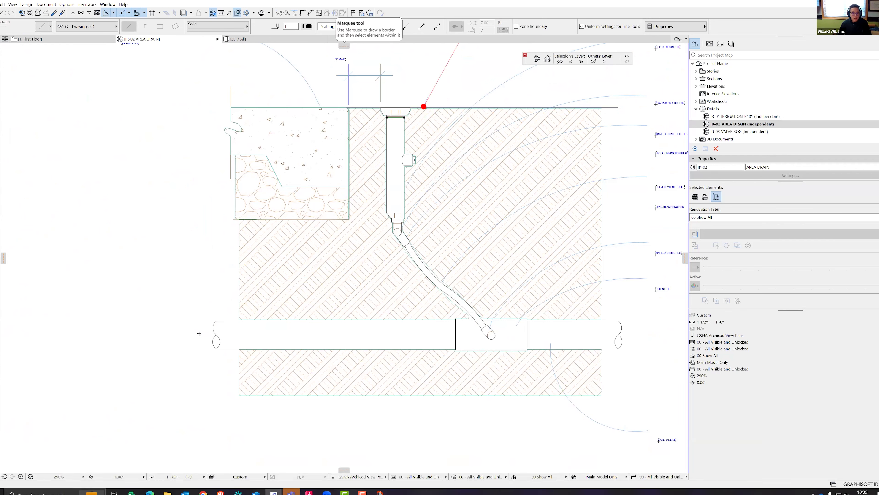
# - Draw a marquee around the lower edge of the horizontal pipe and tee, reaching past both pipe ends
pyautogui.press('m')
pyautogui.click(188, 334)
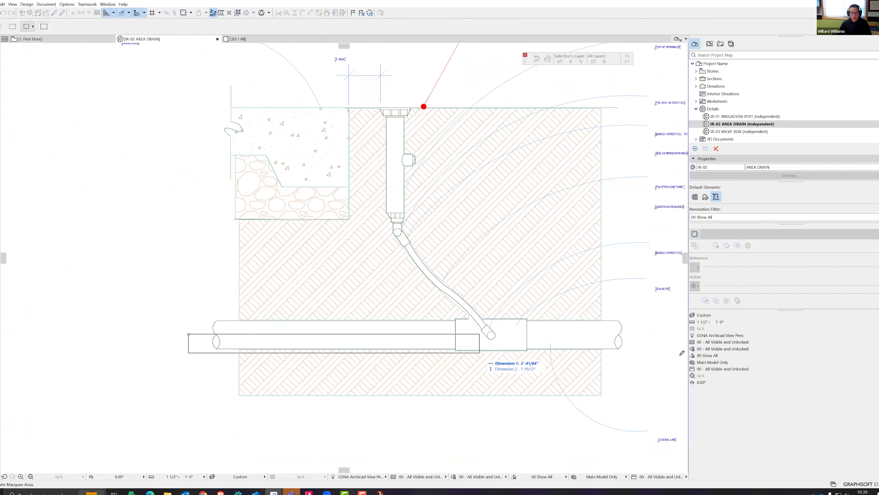
pyautogui.press('Escape')
pyautogui.click(652, 356)
pyautogui.click(190, 340)
pyautogui.scroll(5, 441, 360)
pyautogui.scroll(-3, 496, 275)
pyautogui.moveTo(443, 305); pyautogui.dragTo(409, 259, button='middle')
pyautogui.scroll(5, 196, 260)
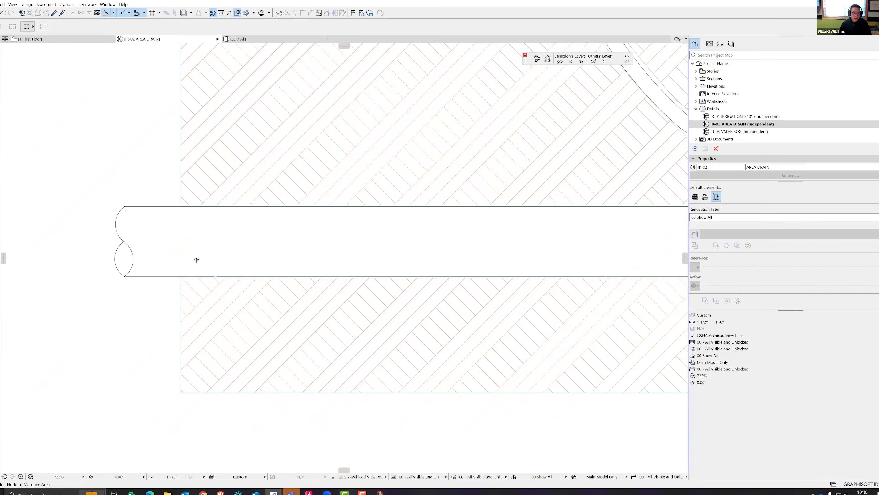
# - Measure the gap between the upper and lower soil fills at the pipe's left end
pyautogui.press('m')
pyautogui.click(181, 277)
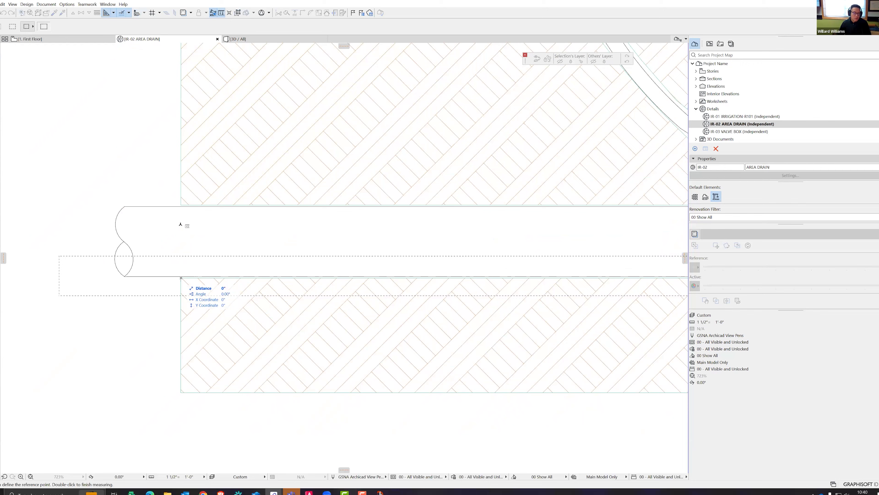
pyautogui.click(181, 205)
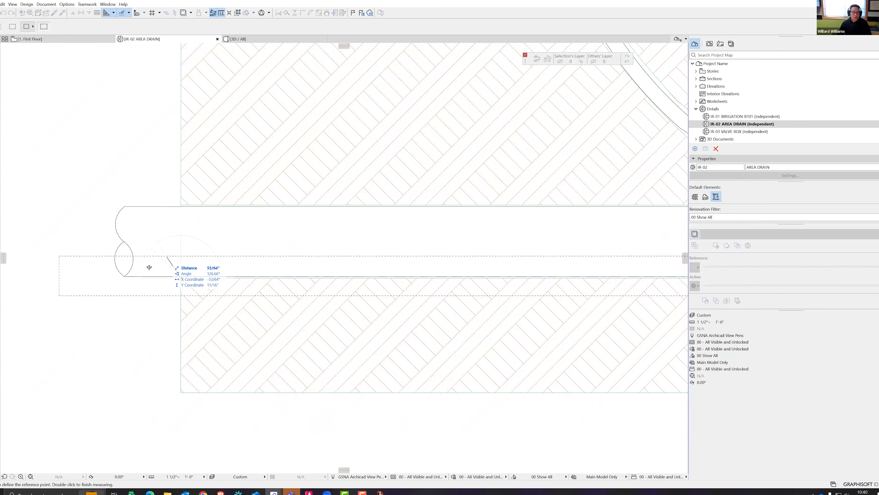
pyautogui.press('Escape')
# - Stretch the marqueed lower edge of the pipe, tee and soil fill straight down to enlarge the pipe's diameter
pyautogui.scroll(-1, 154, 270)
pyautogui.scroll(-3, 154, 270)
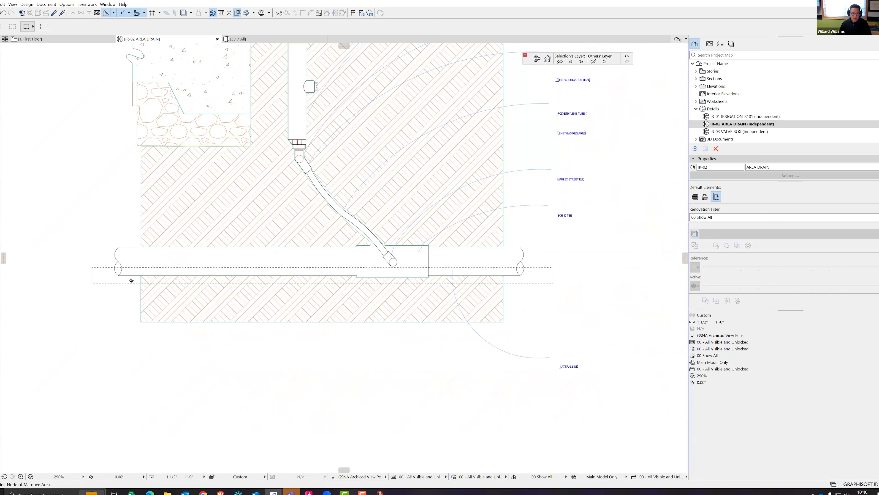
pyautogui.scroll(4, 136, 274)
pyautogui.hotkey('ctrl', 'h')
pyautogui.click(145, 276)
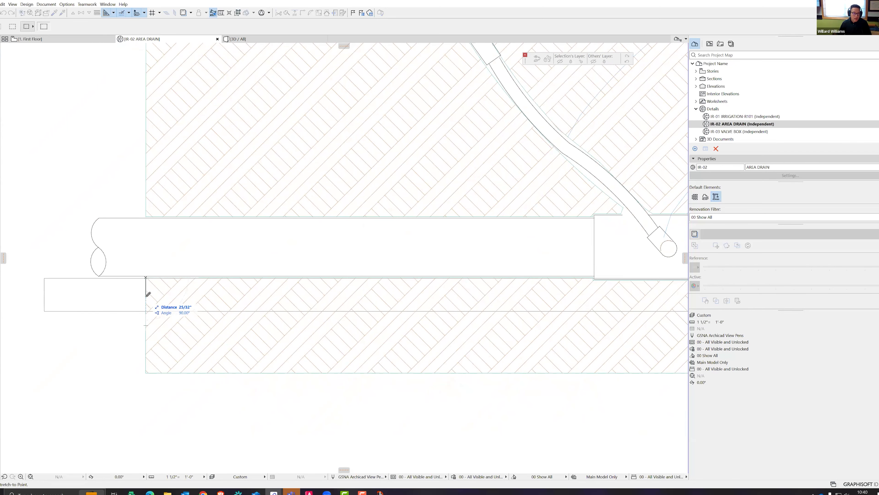
pyautogui.click(146, 326)
pyautogui.scroll(-4, 239, 244)
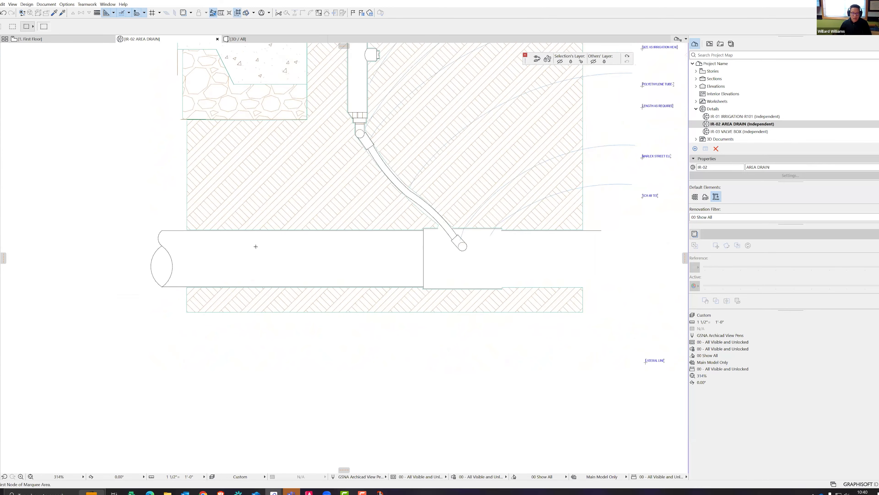
# - Start a measurement at the lower edge of the enlarged pipe beside the soil fill's left end, then leave it
pyautogui.scroll(5, 194, 272)
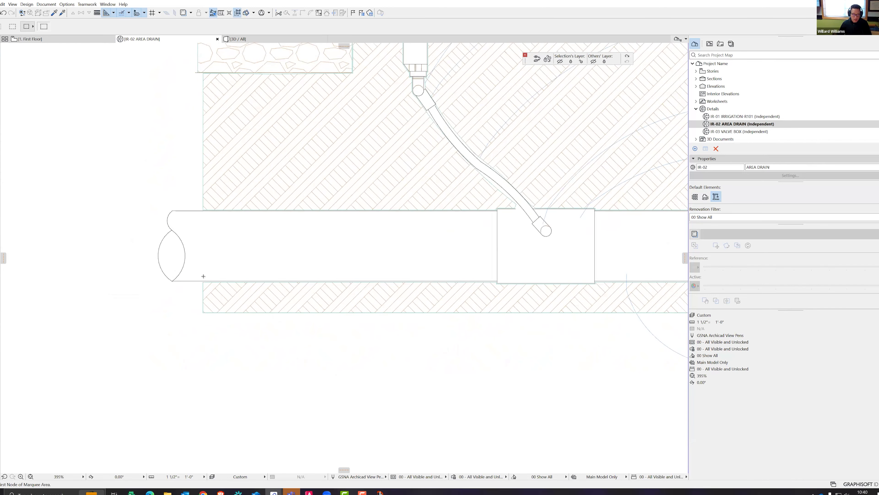
pyautogui.press('m')
pyautogui.click(205, 285)
pyautogui.press('Escape')
pyautogui.press('Escape')
pyautogui.press('Escape')
# - Set the pattern of the stone base fill beneath the concrete to Stone - Gravel
pyautogui.scroll(-1, 215, 177)
pyautogui.moveTo(222, 138); pyautogui.dragTo(160, 405, button='middle')
pyautogui.click(304, 228)
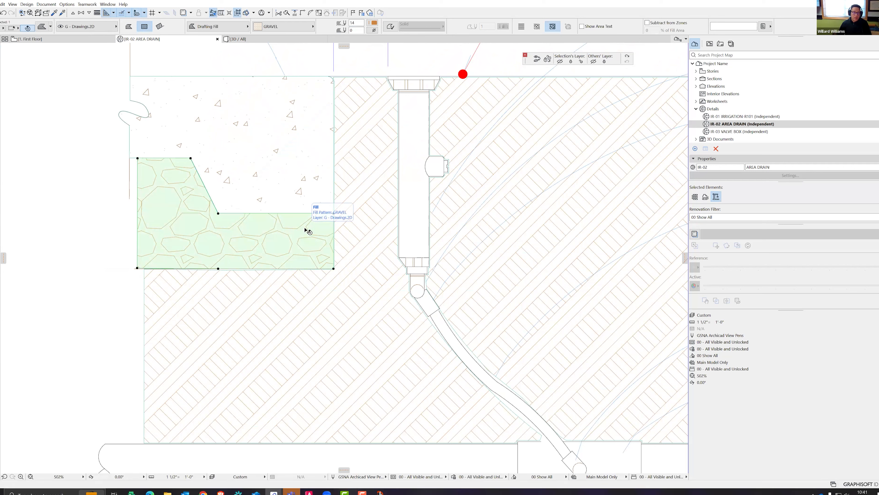
pyautogui.click(281, 27)
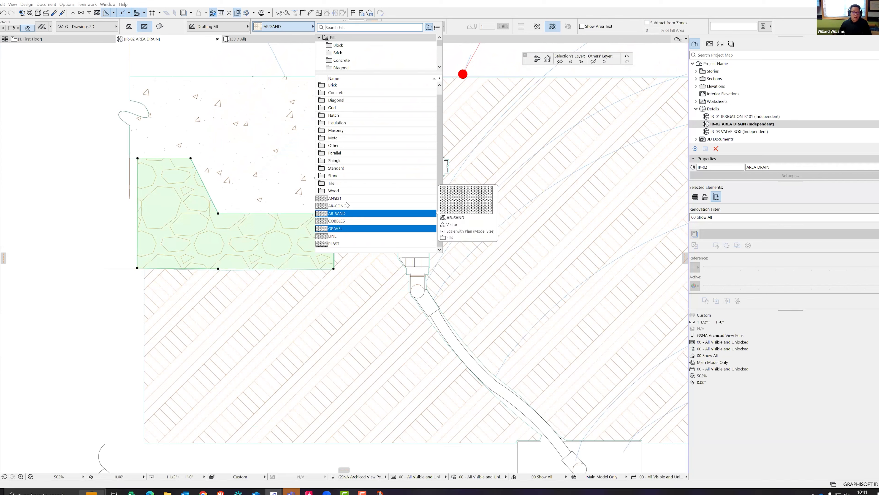
pyautogui.scroll(1, 359, 116)
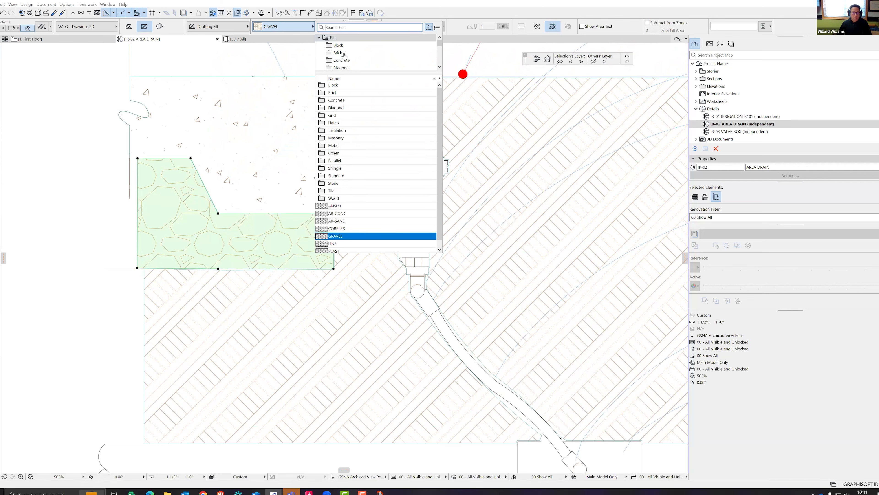
pyautogui.click(351, 27)
pyautogui.write('grav')
pyautogui.click(341, 22)
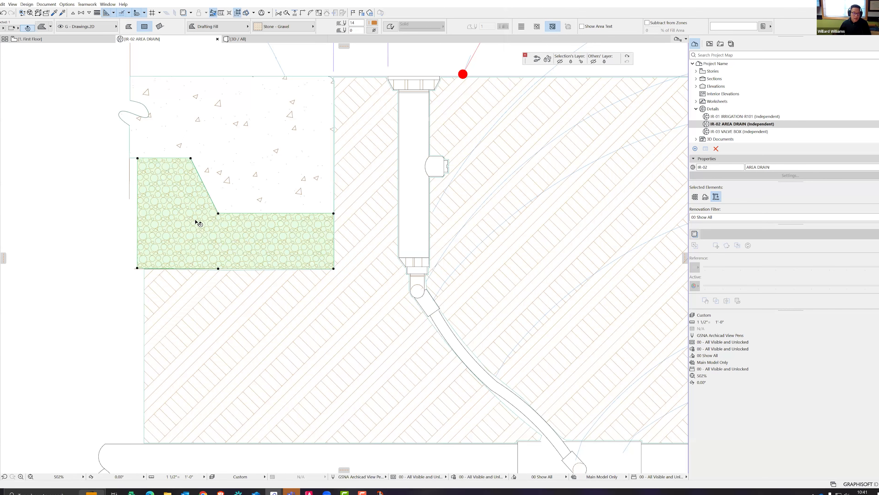
pyautogui.scroll(3, 208, 226)
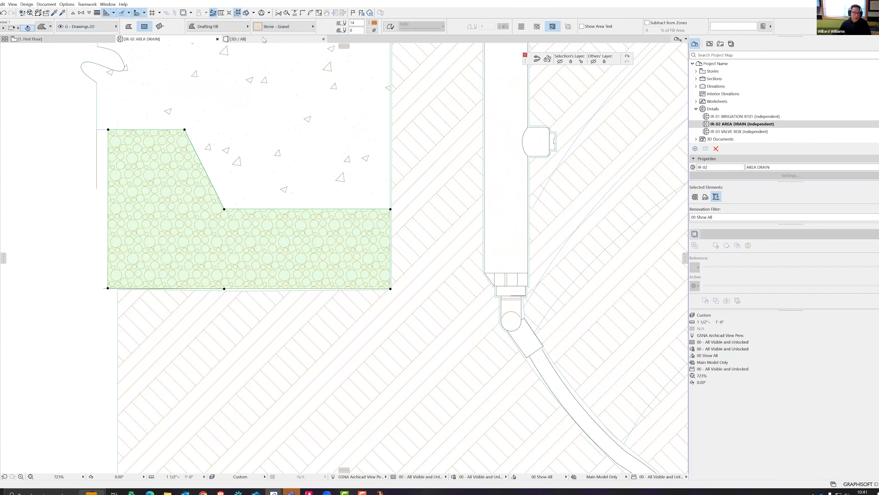
pyautogui.scroll(-3, 308, 190)
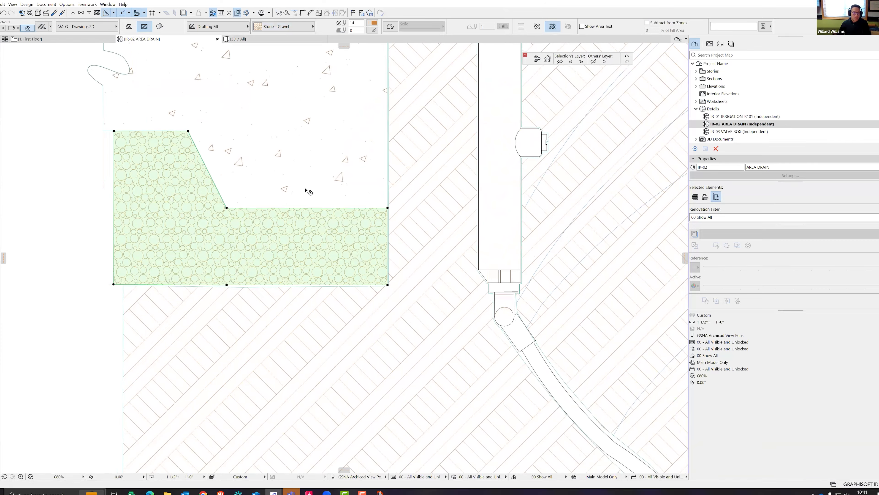
pyautogui.scroll(-1, 310, 198)
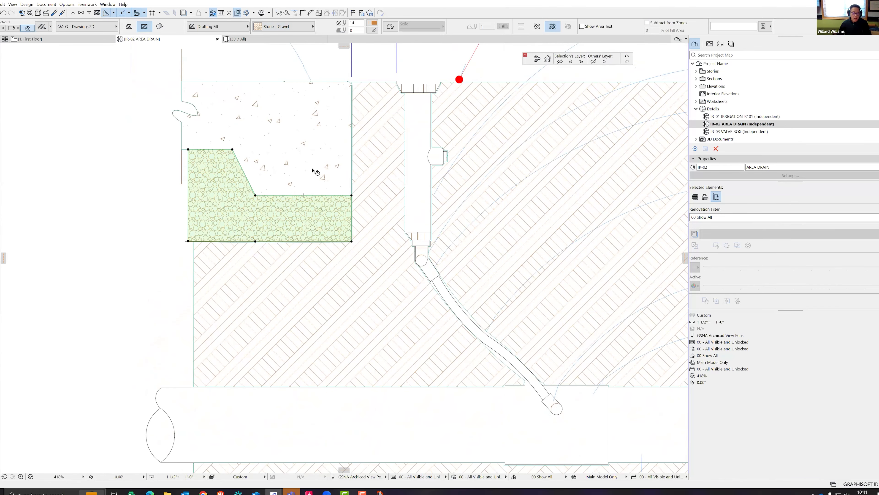
pyautogui.moveTo(310, 185); pyautogui.dragTo(299, 210, button='middle')
pyautogui.scroll(2, 299, 211)
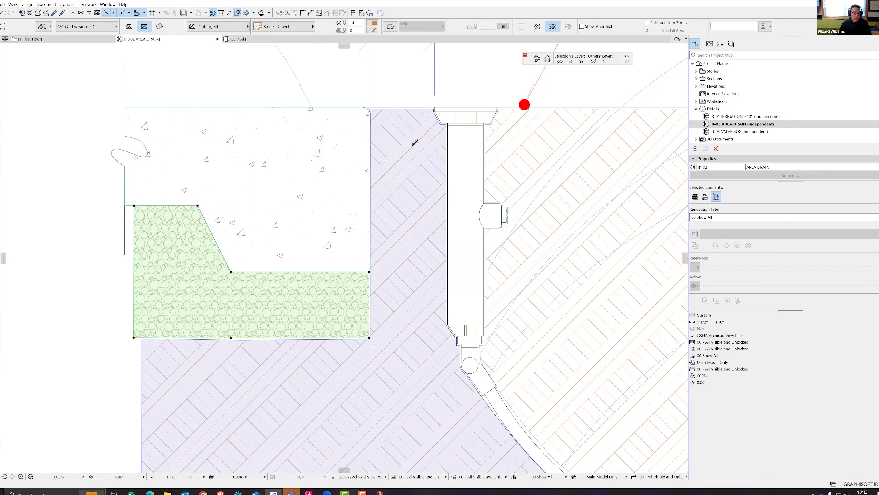
# - Pick up the settings of the Earth and AR-CONC fills in turn, ending with Stone - Gravel for new fills
pyautogui.press('Escape')
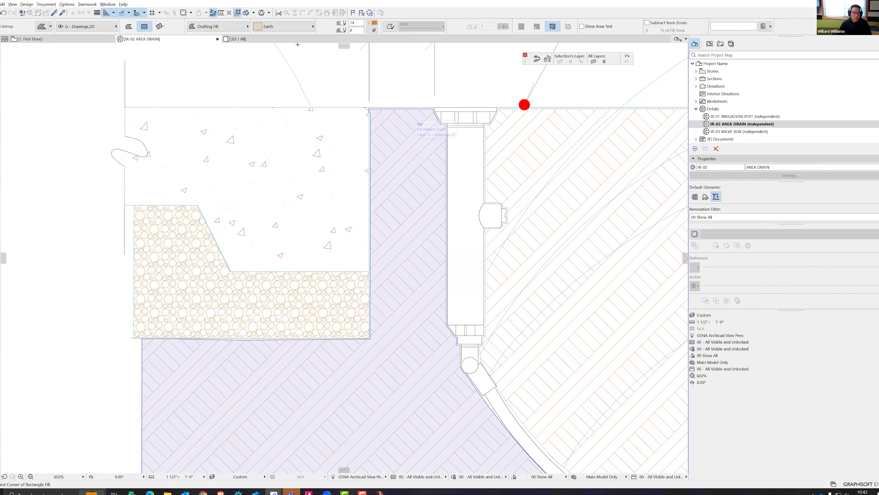
pyautogui.keyDown('alt'); pyautogui.click(409, 142); pyautogui.keyUp('alt')
pyautogui.keyDown('alt'); pyautogui.click(271, 121); pyautogui.keyUp('alt')
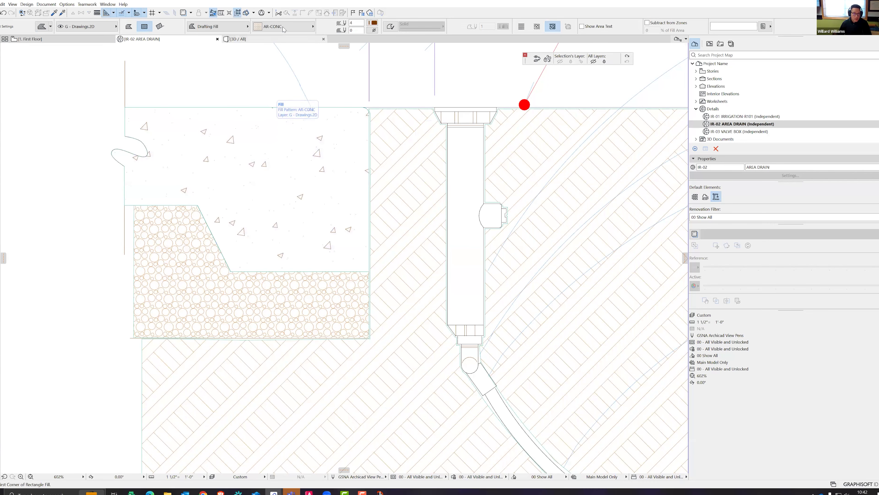
pyautogui.keyDown('alt'); pyautogui.click(504, 131); pyautogui.keyUp('alt')
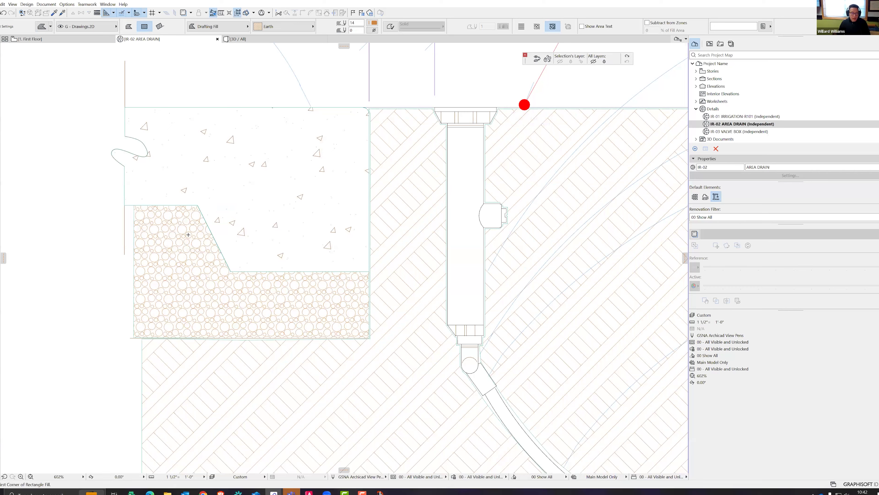
pyautogui.keyDown('alt'); pyautogui.click(198, 237); pyautogui.keyUp('alt')
# - Draw a rectangular Stone - Gravel fill 2" wide inside the concrete's edge beside the soil, from the stone base up to finish grade
pyautogui.click(369, 272)
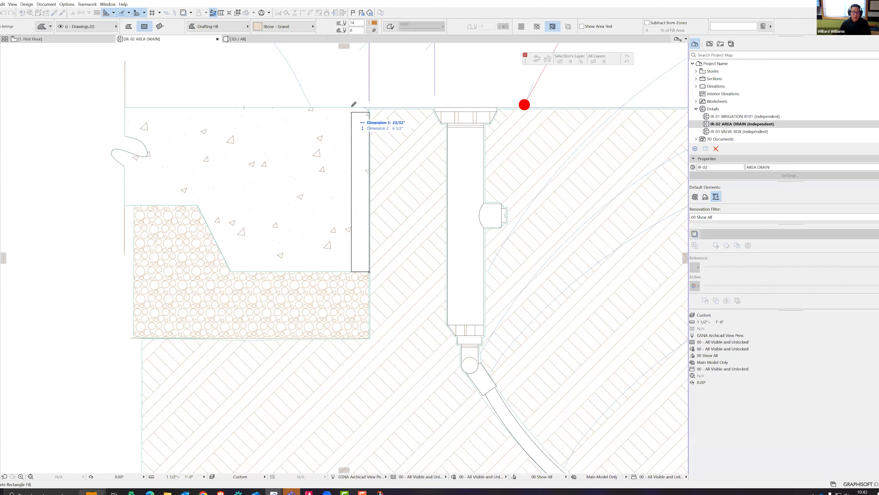
pyautogui.press('Tab')
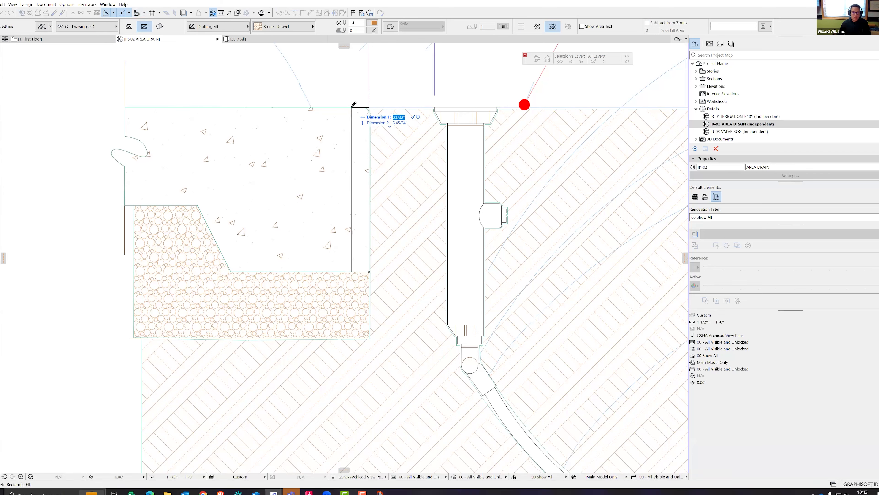
pyautogui.write('2')
pyautogui.press('Tab')
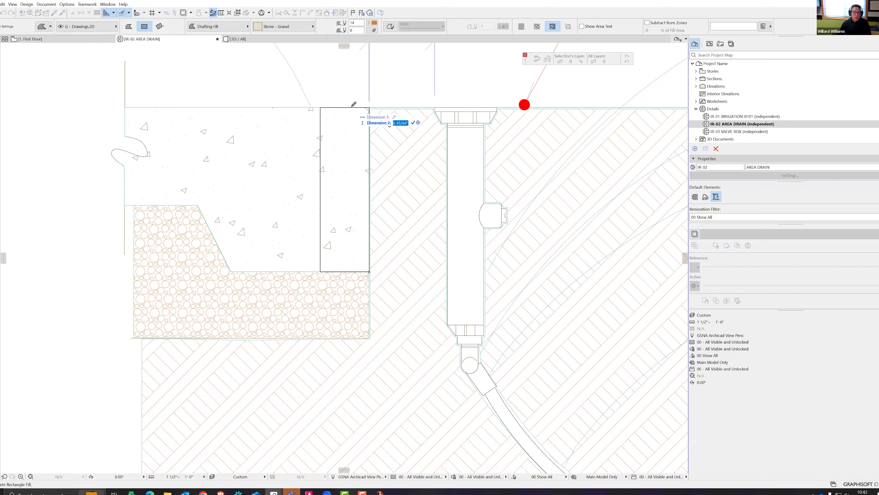
pyautogui.press('Return')
# - Subtract the new gravel strip from the overlapping concrete fill
pyautogui.click(294, 211)
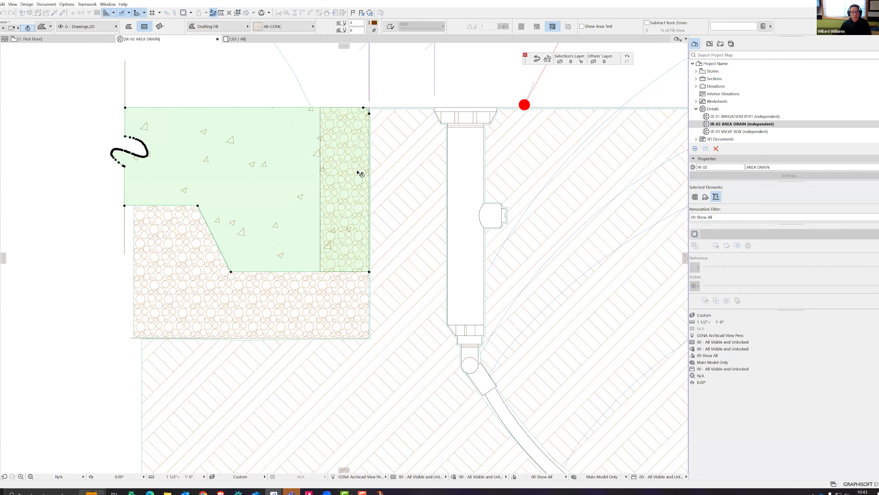
pyautogui.click(357, 171)
pyautogui.press('Escape')
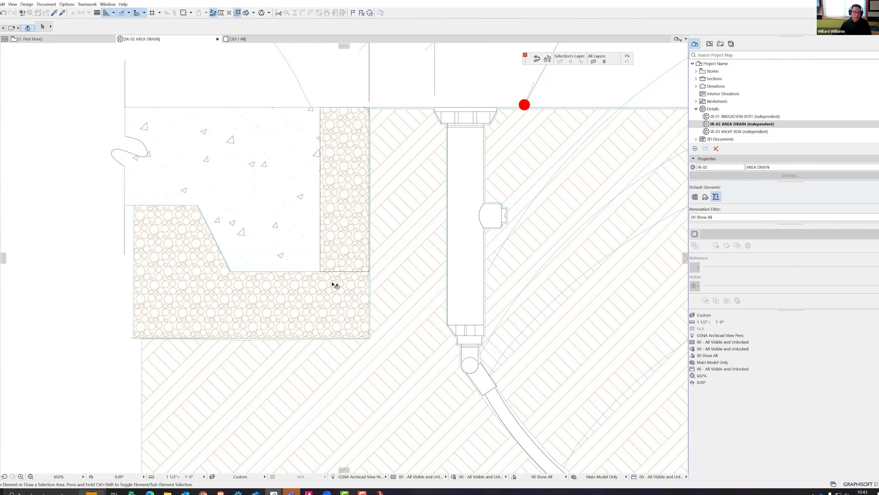
# - Add the outline of the stone base fill to the vertical gravel strip, forming one L-shaped fill
pyautogui.scroll(4, 335, 259)
pyautogui.scroll(-4, 351, 256)
pyautogui.click(353, 243)
pyautogui.click(353, 262)
pyautogui.click(73, 48)
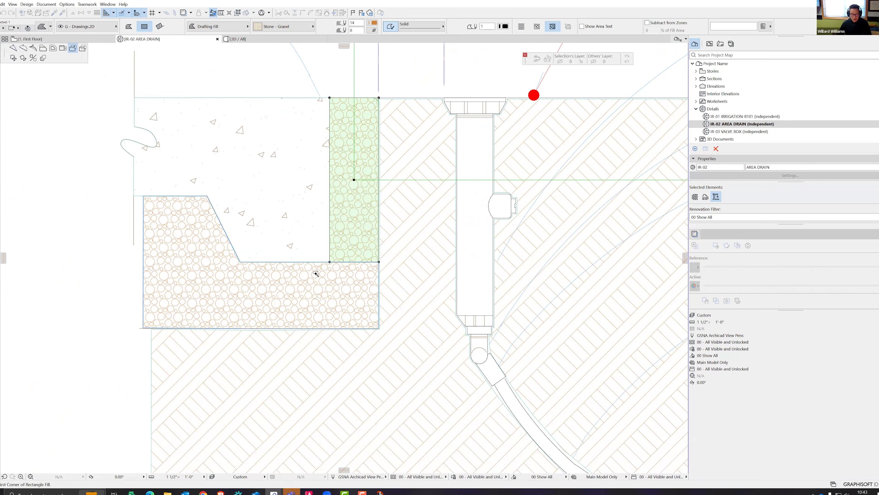
pyautogui.click(319, 286)
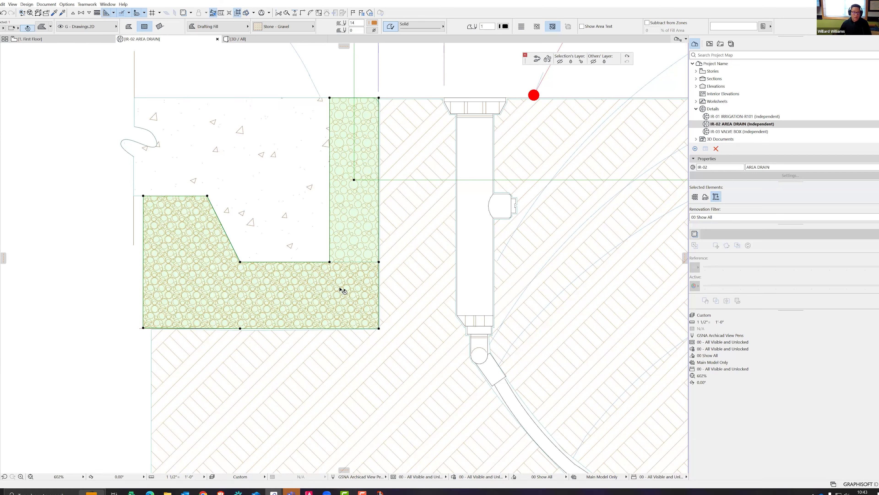
# - Delete the old stone base fill beneath the merged gravel fill and the leftover polyline tracing the concrete
pyautogui.press('Escape')
pyautogui.click(338, 265)
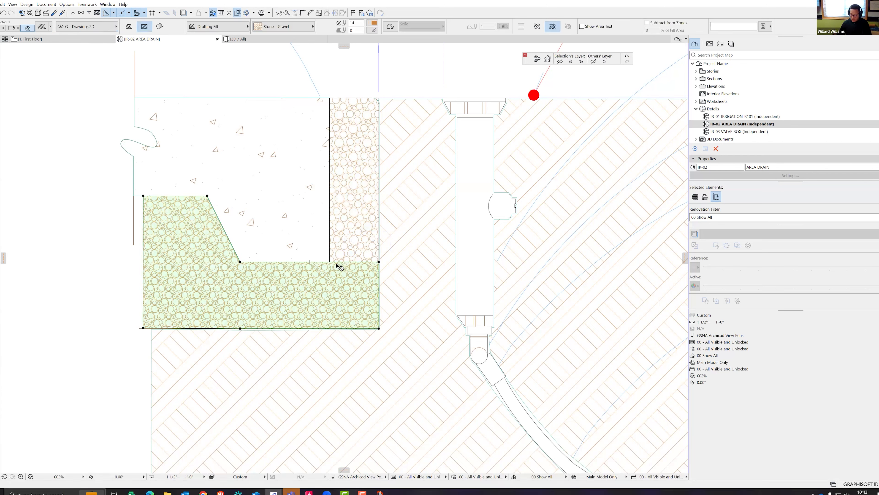
pyautogui.press('Escape')
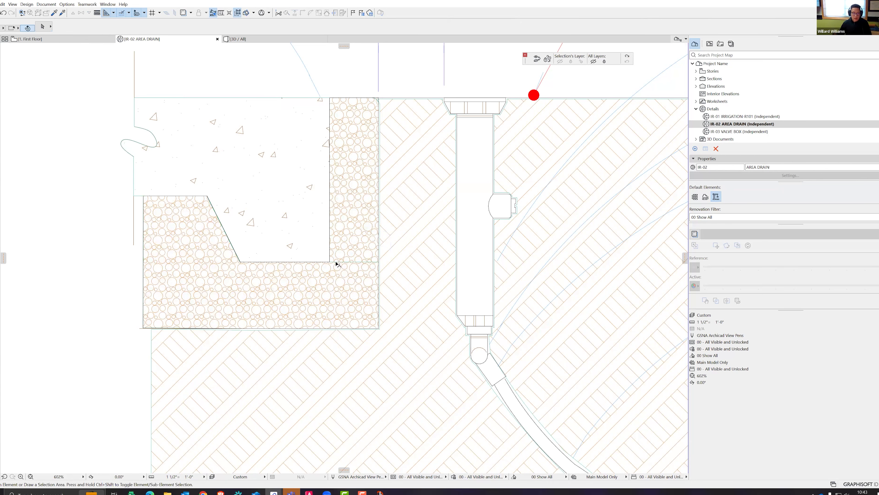
pyautogui.click(338, 265)
pyautogui.press('Tab')
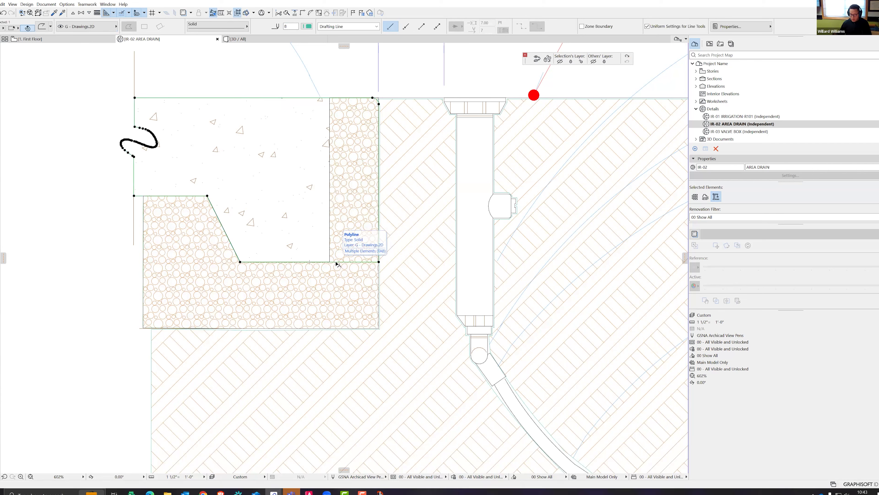
pyautogui.press('Escape')
pyautogui.click(336, 262)
pyautogui.press('Delete')
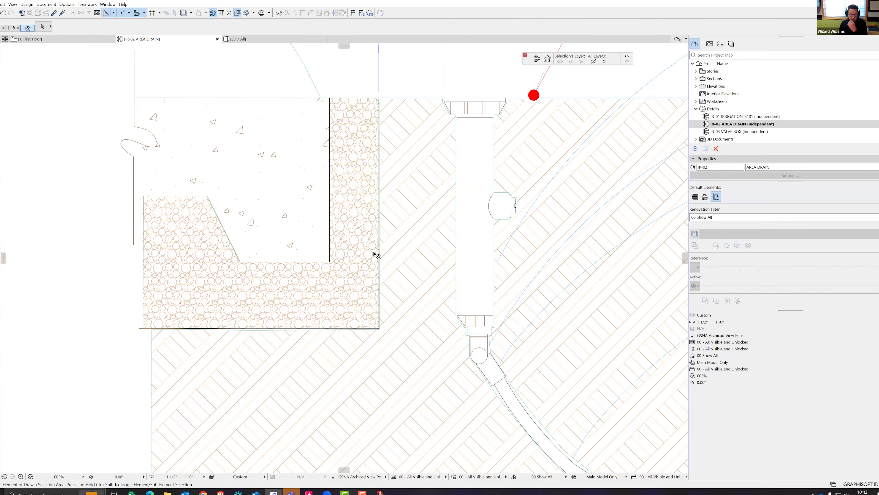
# - Split the L-shaped gravel fill along a vertical line from the concrete's lower corner down past the base's bottom edge
pyautogui.scroll(-2, 322, 222)
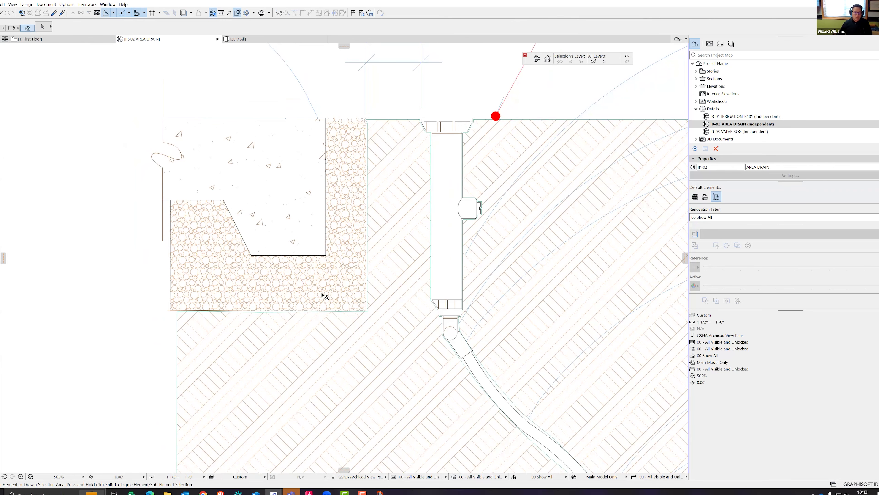
pyautogui.click(338, 255)
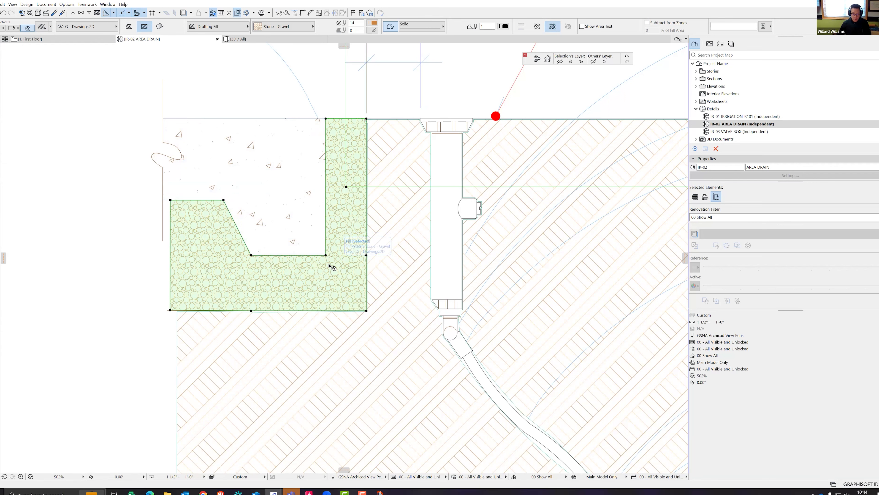
pyautogui.hotkey('ctrl', '7')
pyautogui.click(326, 255)
pyautogui.click(326, 324)
pyautogui.click(348, 318)
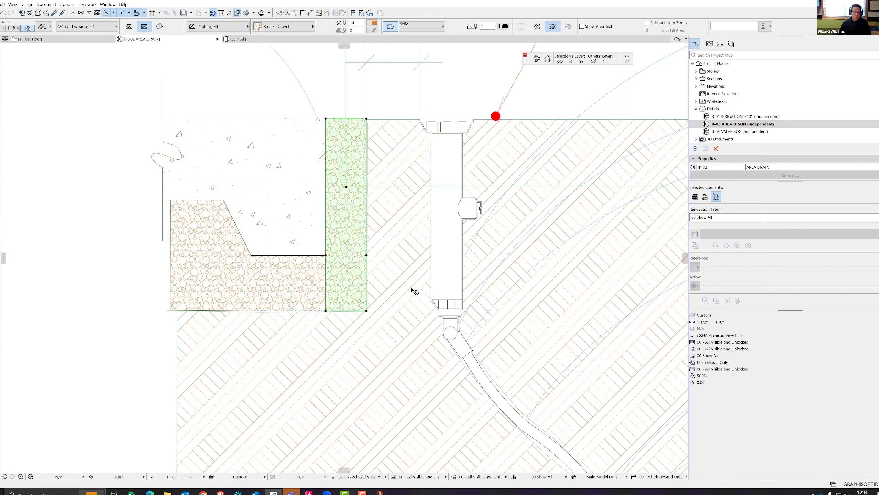
pyautogui.press('Escape')
# - Draw a horizontal line across the sprinkler body, just below its side fitting
pyautogui.scroll(-1, 320, 160)
pyautogui.scroll(2, 531, 273)
pyautogui.press('l')
pyautogui.click(397, 199)
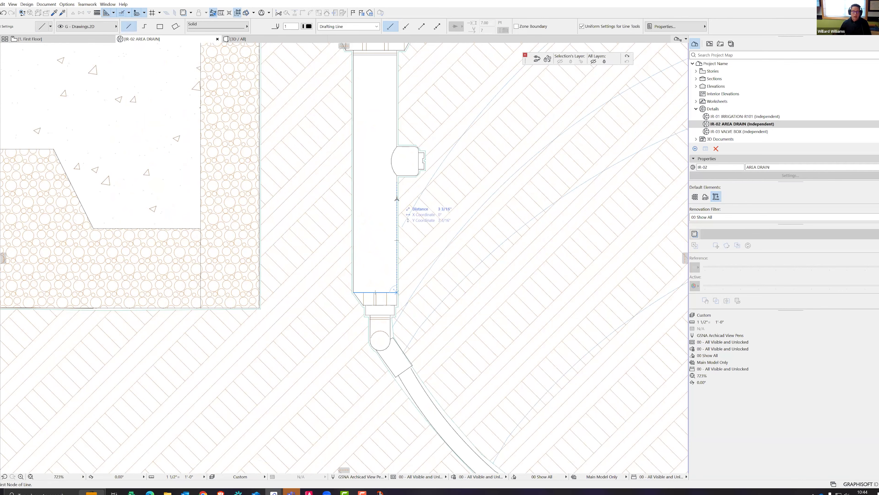
pyautogui.click(355, 198)
# - Move the horizontal line up the sprinkler body until it aligns with the upper edge of the side fitting
pyautogui.scroll(3, 372, 192)
pyautogui.scroll(-3, 383, 221)
pyautogui.click(407, 206)
pyautogui.keyDown('shift'); pyautogui.moveTo(407, 207); pyautogui.dragTo(420, 185); pyautogui.keyUp('shift')
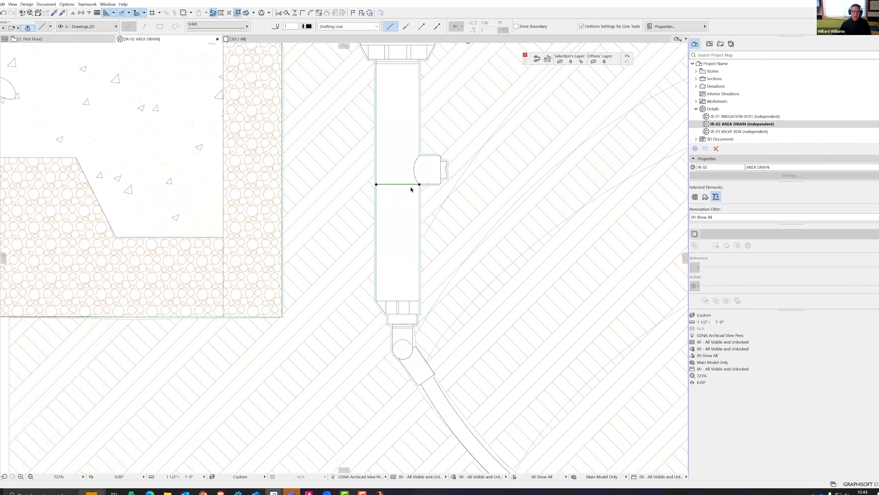
pyautogui.hotkey('ctrl', 'd')
pyautogui.click(406, 184)
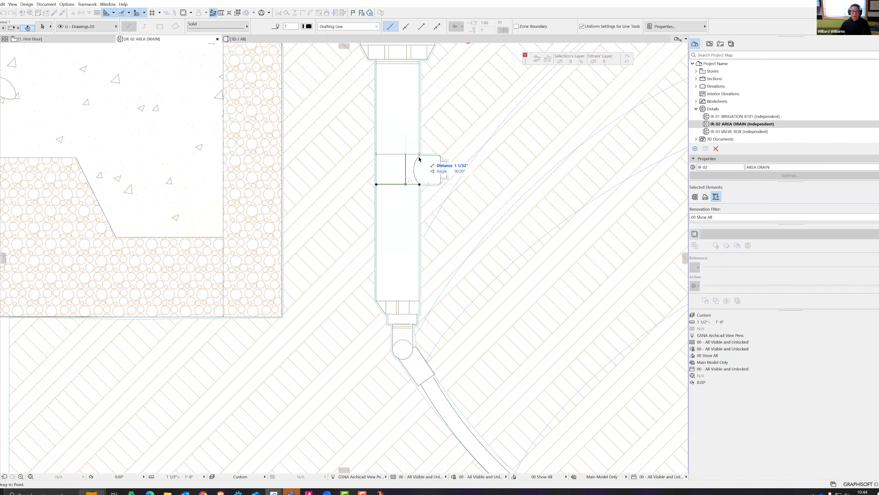
pyautogui.click(420, 156)
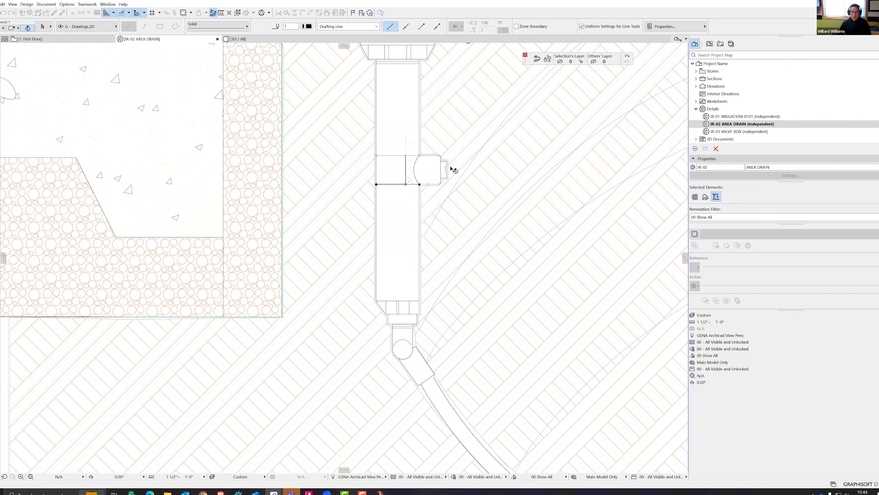
pyautogui.click(471, 176)
# - Open the IR-01 IRRIGATION-R101 detail and examine the imported irrigation details
pyautogui.scroll(-4, 560, 212)
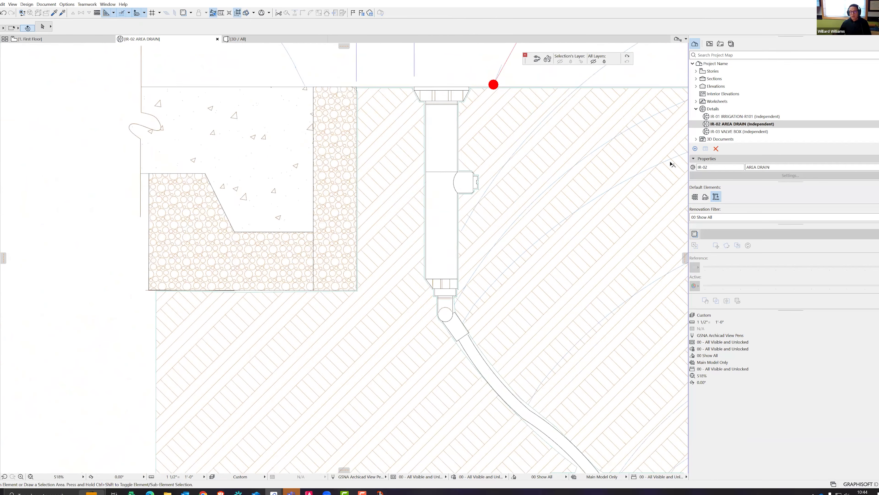
pyautogui.doubleClick(721, 117)
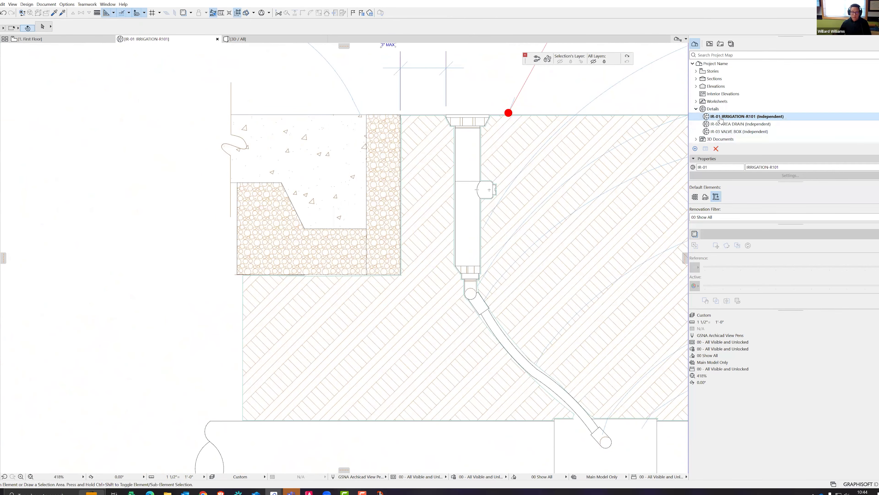
pyautogui.scroll(-7, 526, 163)
pyautogui.scroll(10, 489, 163)
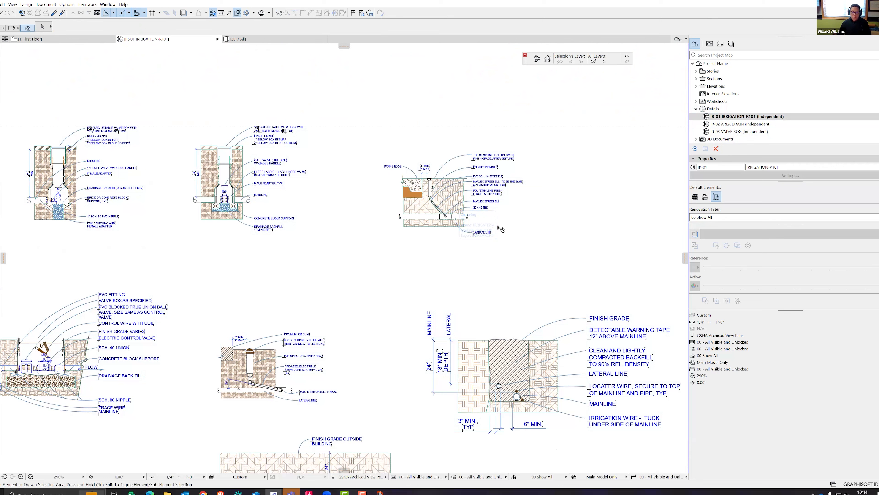
# - Return to the IR-02 AREA DRAIN detail and examine the sprinkler label beside the small imported notes
pyautogui.doubleClick(719, 125)
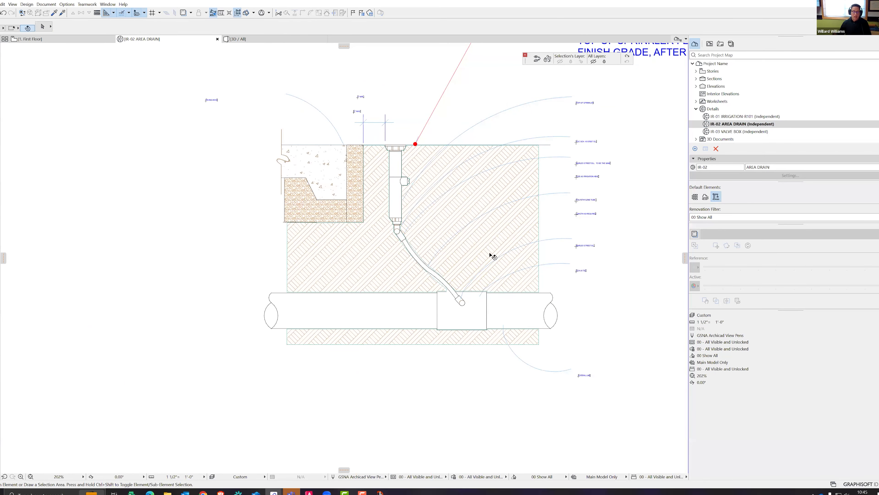
pyautogui.scroll(-5, 493, 256)
pyautogui.scroll(8, 548, 235)
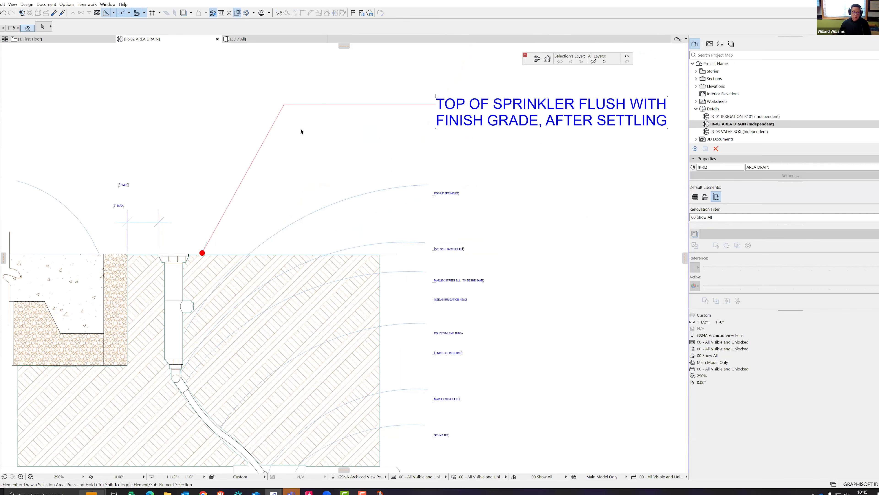
pyautogui.scroll(-3, 453, 156)
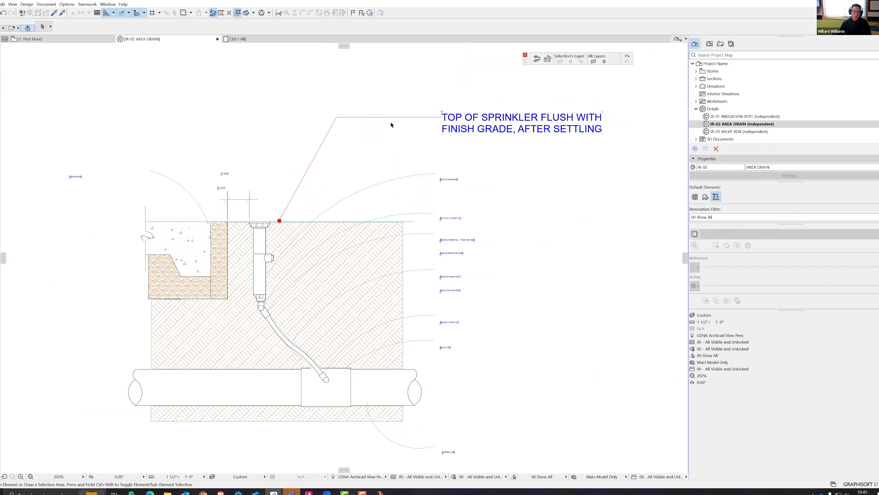
# - Select the sprinkler label and set the detail's scale to 1/4" = 1'-0" to compare its text size with the imported notes
pyautogui.click(389, 120)
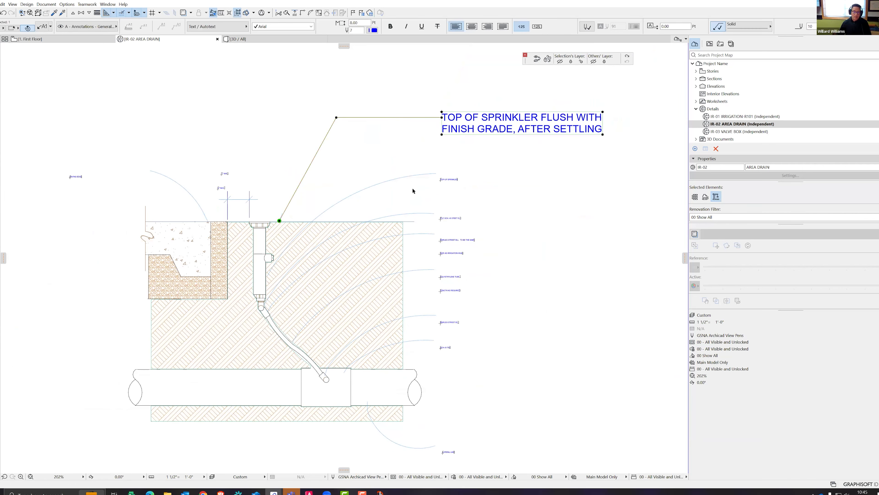
pyautogui.click(185, 477)
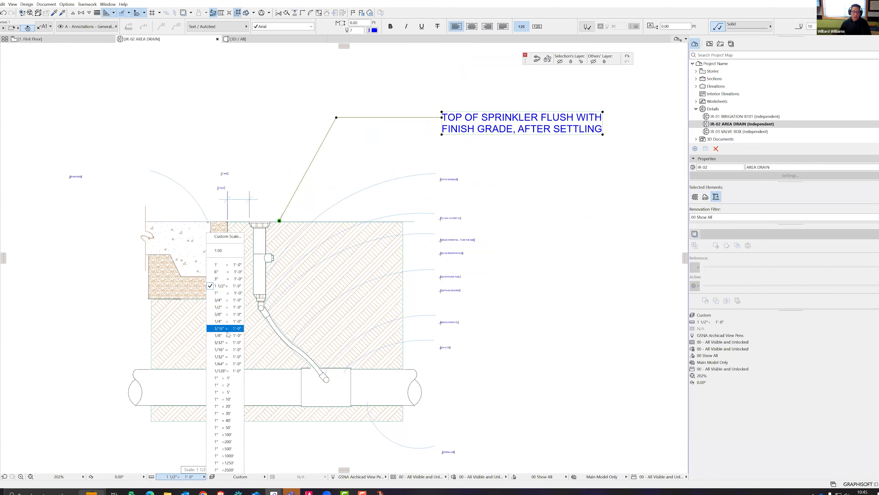
pyautogui.click(228, 321)
pyautogui.scroll(5, 362, 263)
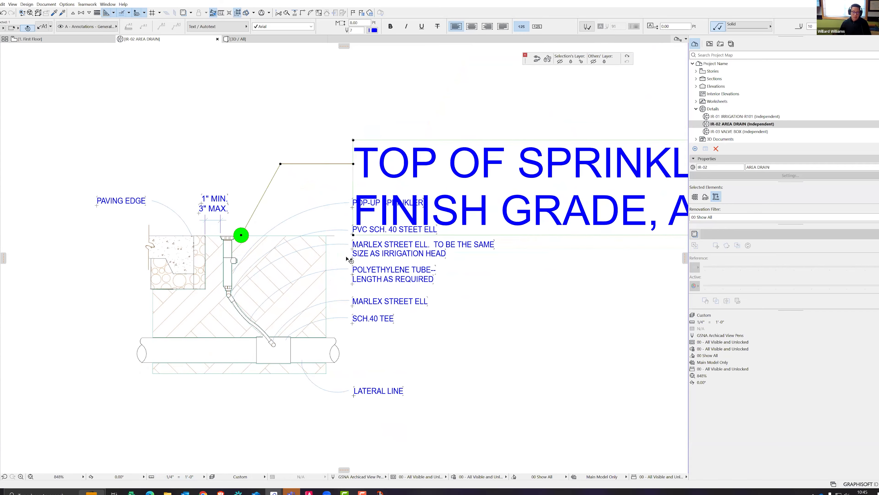
pyautogui.scroll(-3, 331, 241)
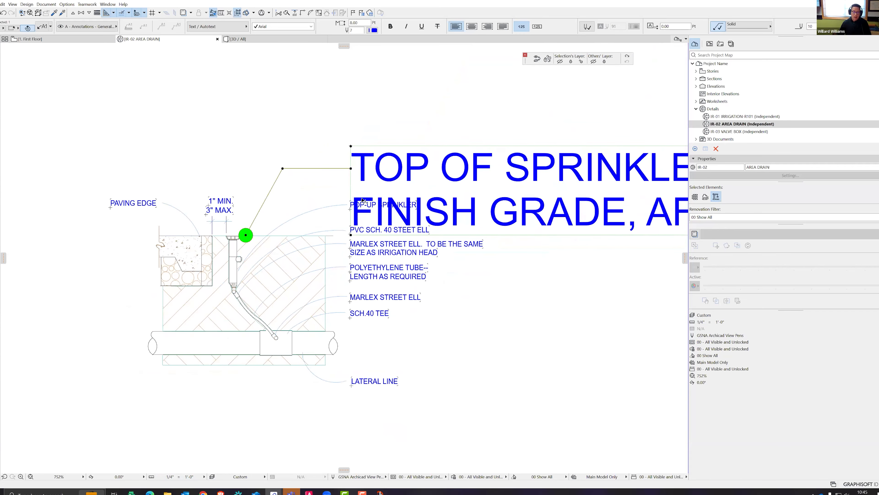
pyautogui.click(169, 476)
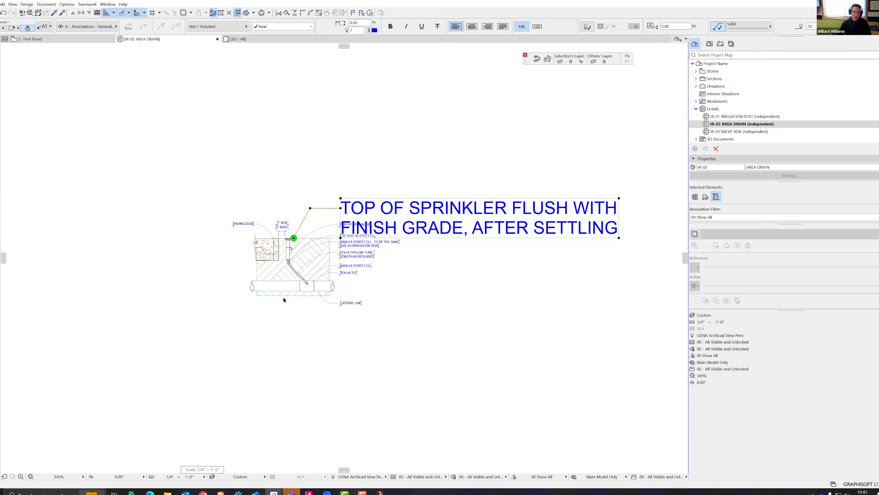
pyautogui.scroll(3, 291, 241)
pyautogui.scroll(1, 404, 305)
pyautogui.scroll(-2, 414, 277)
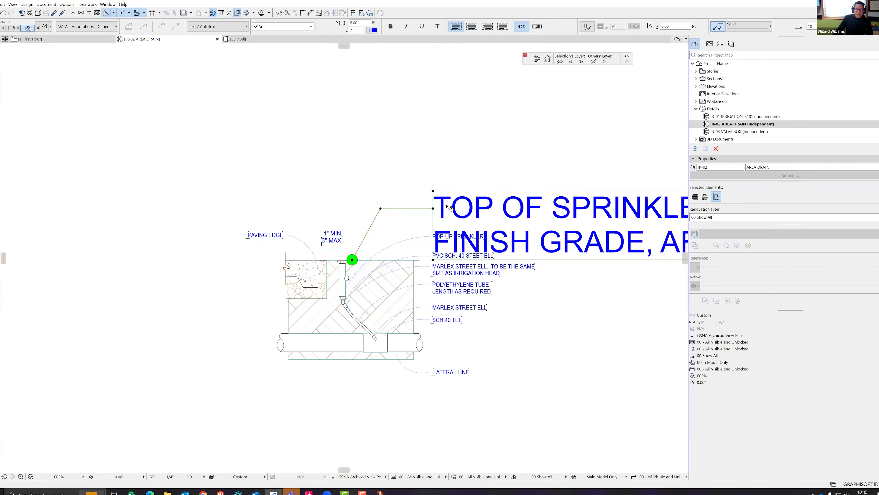
pyautogui.scroll(2, 300, 326)
pyautogui.scroll(1, 353, 327)
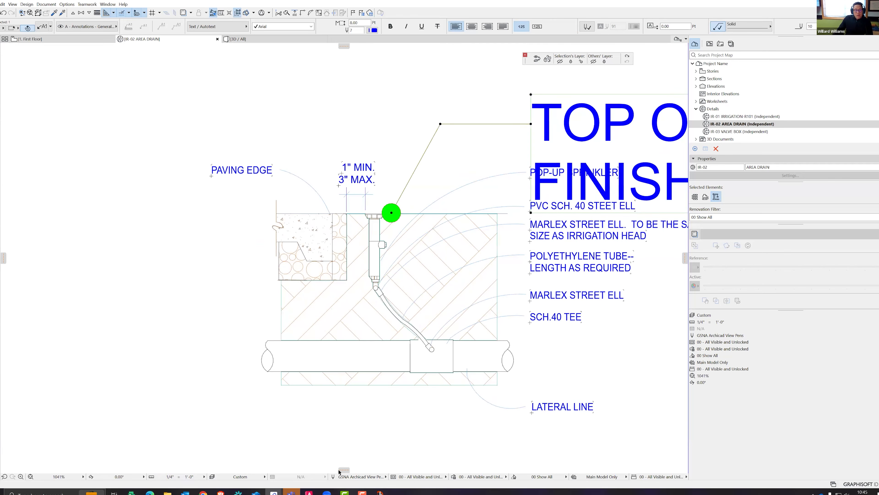
# - Set the scale of the area drain detail to 1 1/2" = 1'-0"
pyautogui.click(193, 477)
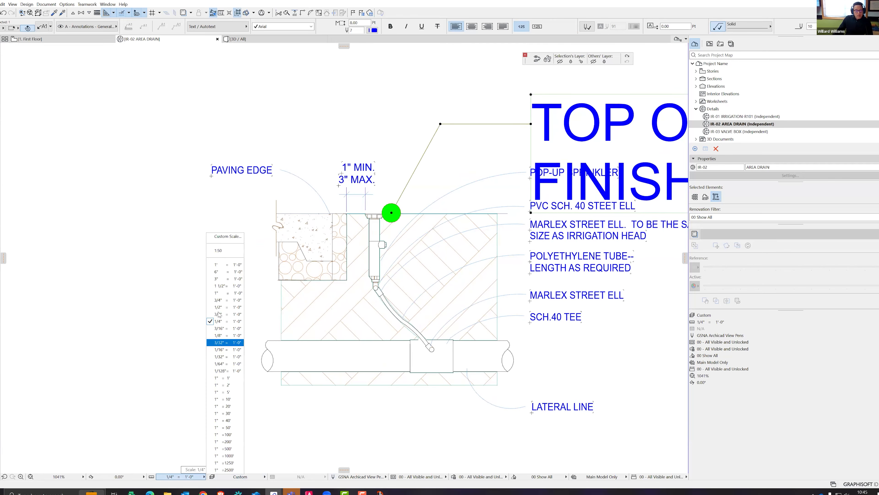
pyautogui.click(225, 286)
pyautogui.scroll(-1, 342, 297)
pyautogui.scroll(-5, 342, 297)
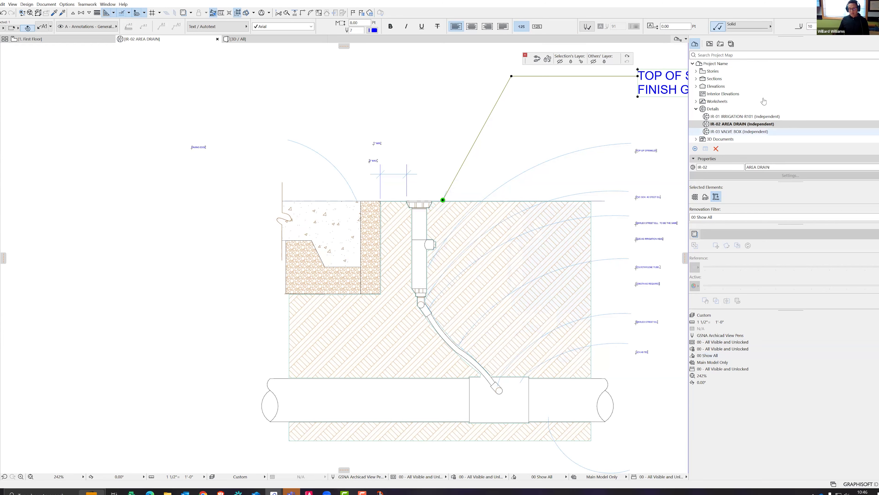
# - Open the IR-01 IRRIGATION-R101 detail and examine the original pop-up sprinkler detail with its notes and fills
pyautogui.doubleClick(747, 117)
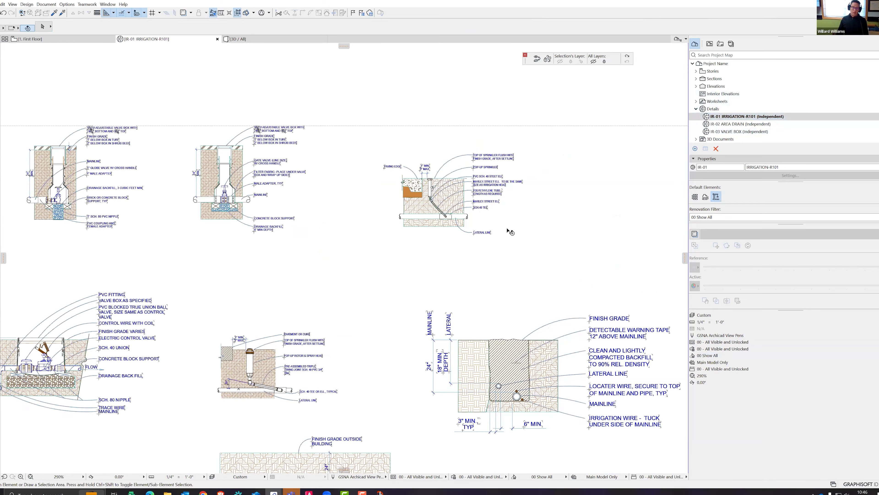
pyautogui.scroll(8, 464, 189)
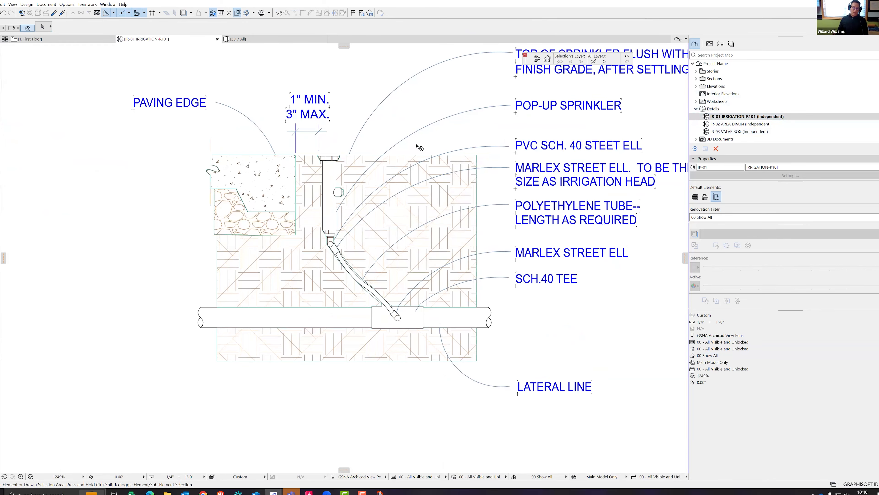
# - Create a new independent detail with reference ID IR-04 and the name VALVE BOX
pyautogui.click(420, 149)
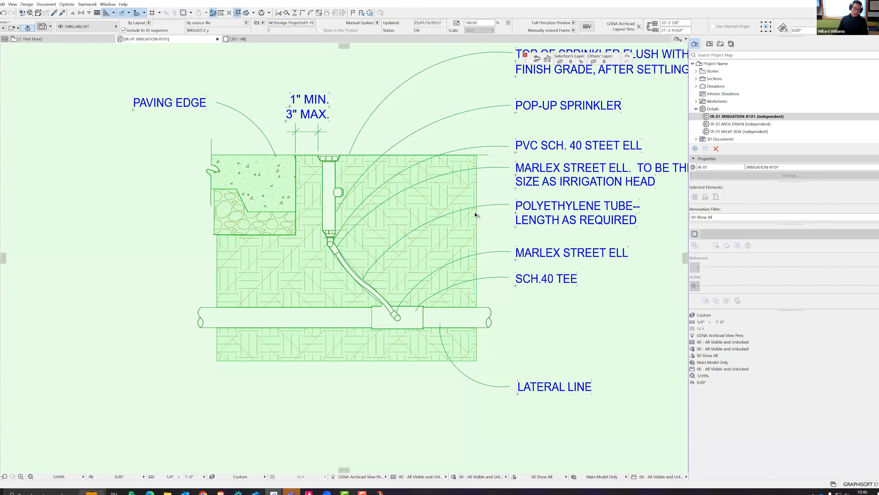
pyautogui.scroll(-3, 480, 217)
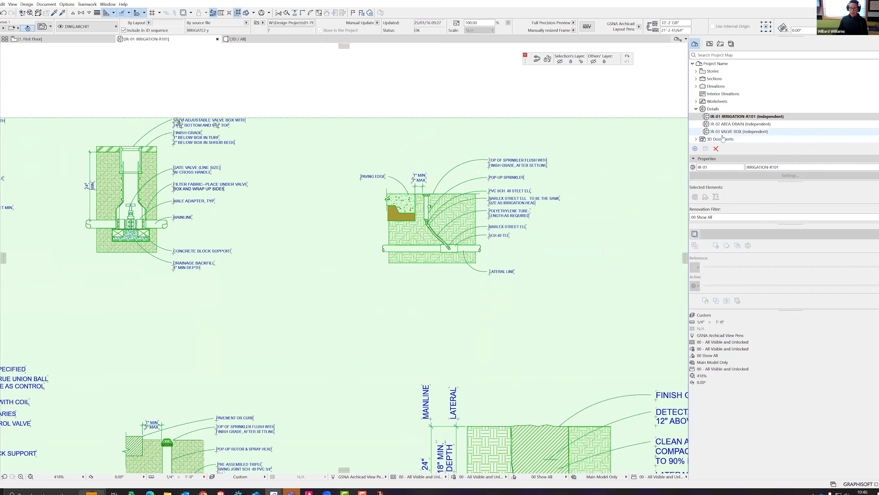
pyautogui.click(714, 109)
pyautogui.rightClick(713, 110)
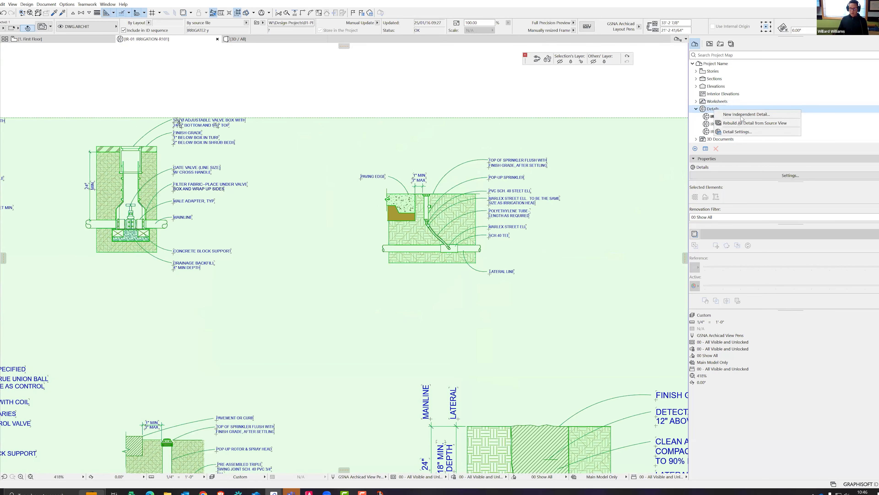
pyautogui.click(742, 115)
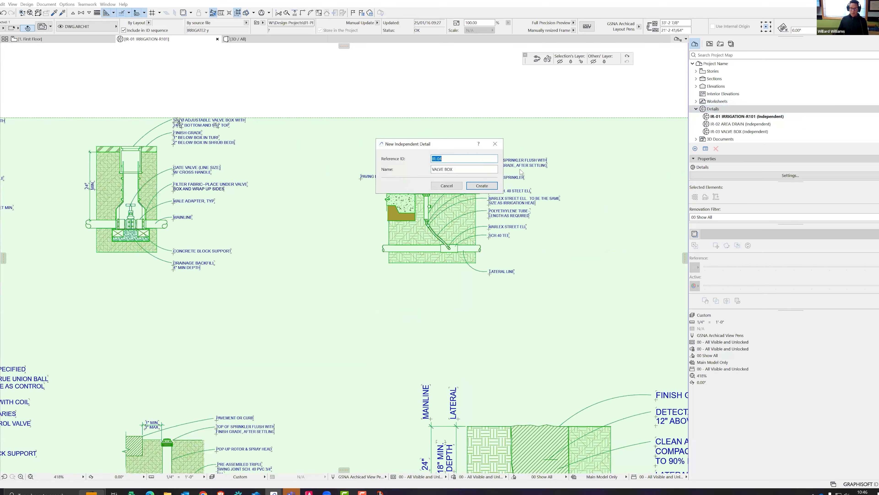
pyautogui.click(473, 186)
# - Show the IR-01 IRRIGATION-R101 detail as a trace reference in the new detail and fade its reference intensity
pyautogui.scroll(-3, 676, 179)
pyautogui.click(740, 110)
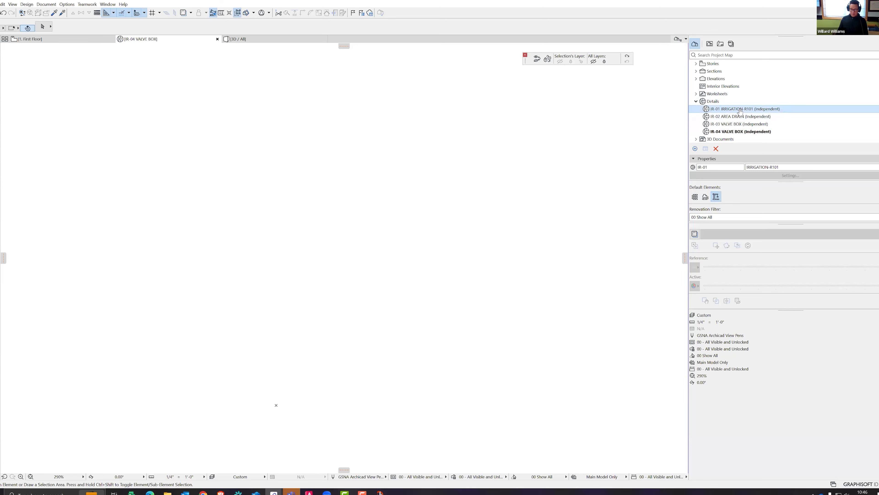
pyautogui.rightClick(740, 110)
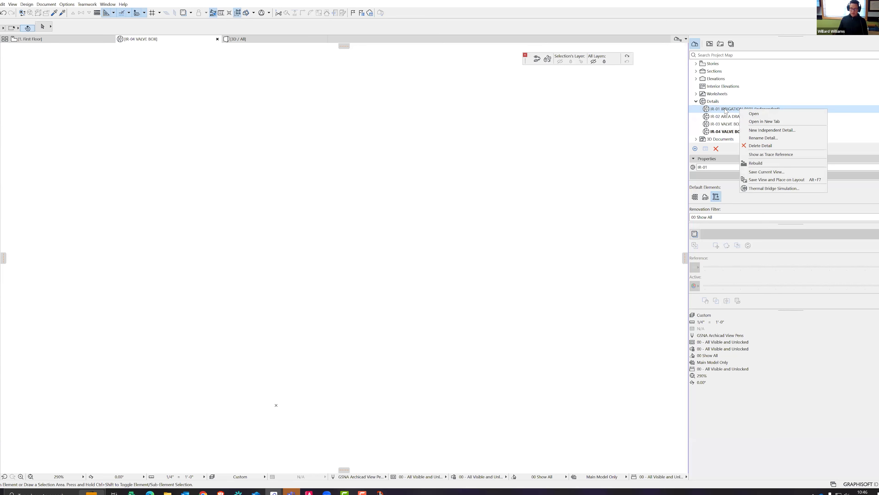
pyautogui.click(765, 155)
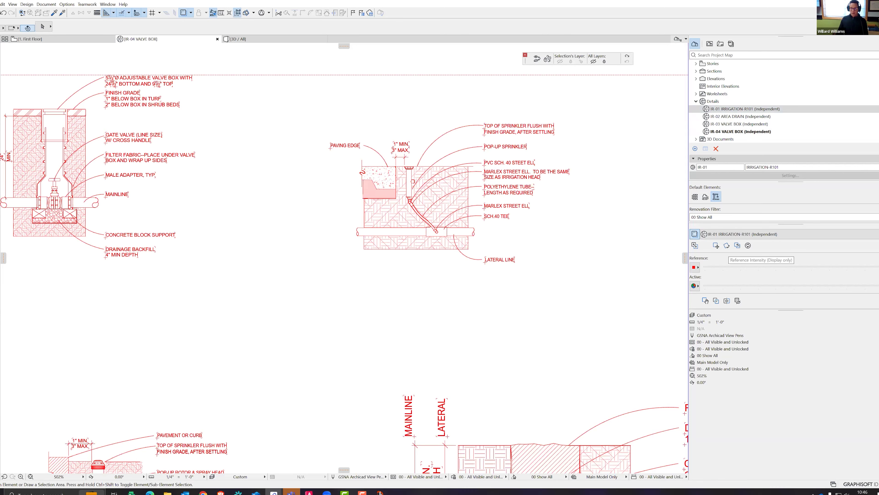
pyautogui.moveTo(871, 270)
pyautogui.mouseDown()
pyautogui.moveTo(714, 277)
pyautogui.moveTo(803, 277)
pyautogui.mouseUp()
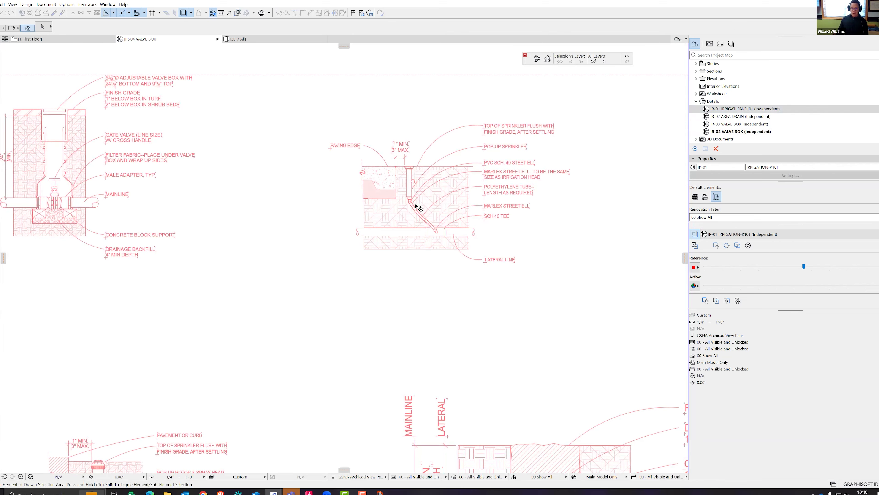
# - Trace the soil area between the pop-up sprinkler, the lateral line and the soil's outer edge with a polygonal Stone - Gravel drafting fill
pyautogui.scroll(4, 415, 204)
pyautogui.click(93, 247)
pyautogui.click(306, 249)
pyautogui.scroll(-2, 337, 235)
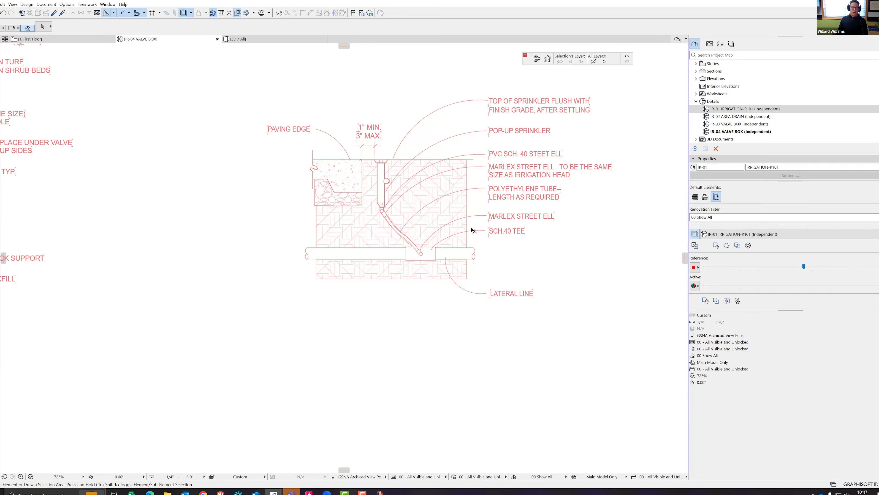
pyautogui.scroll(1, 420, 165)
pyautogui.scroll(3, 426, 166)
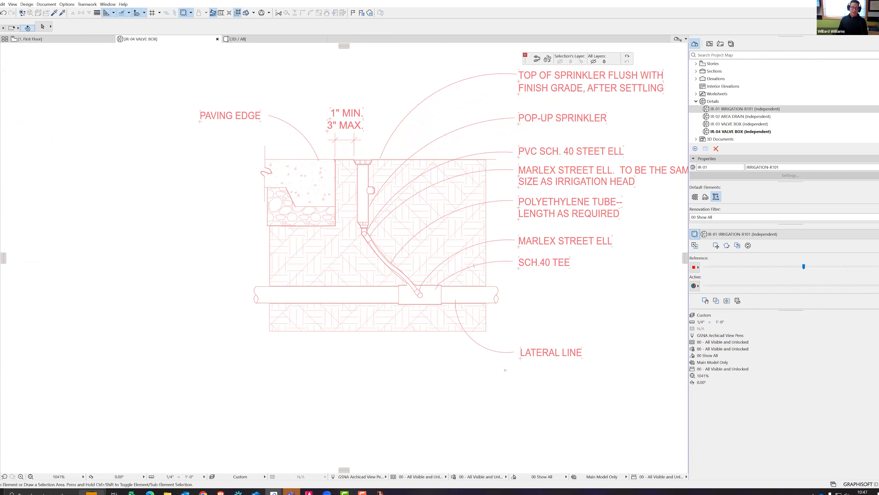
pyautogui.click(0, 310)
pyautogui.scroll(2, 399, 195)
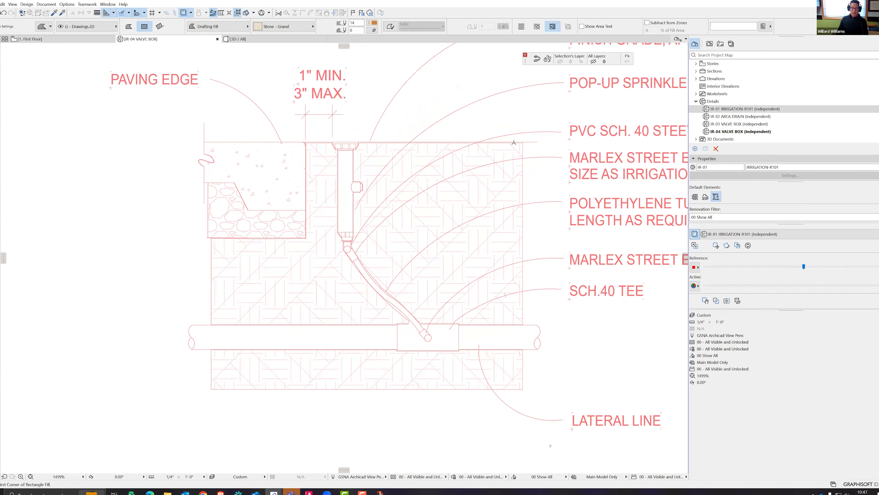
pyautogui.scroll(4, 514, 142)
pyautogui.click(545, 149)
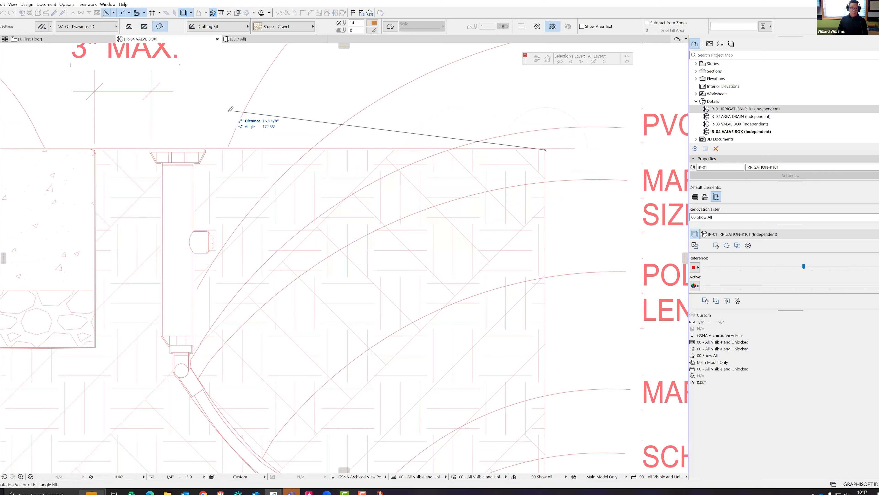
pyautogui.press('g')
pyautogui.click(205, 149)
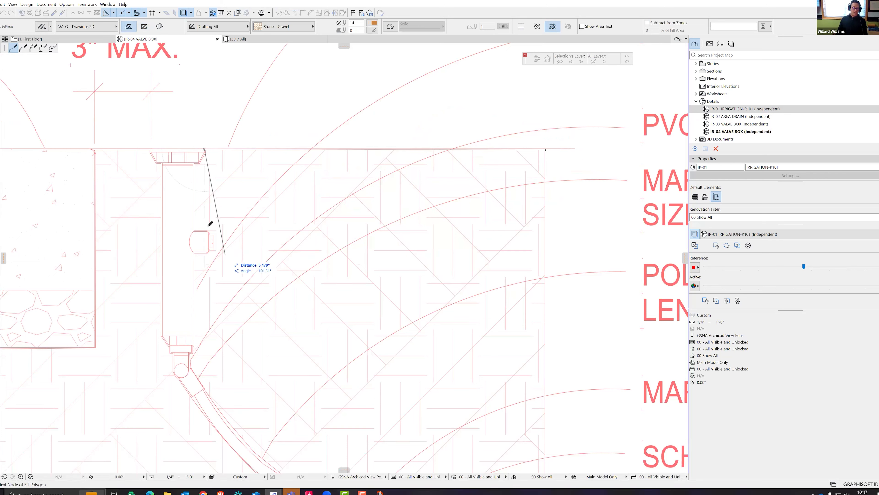
pyautogui.click(204, 379)
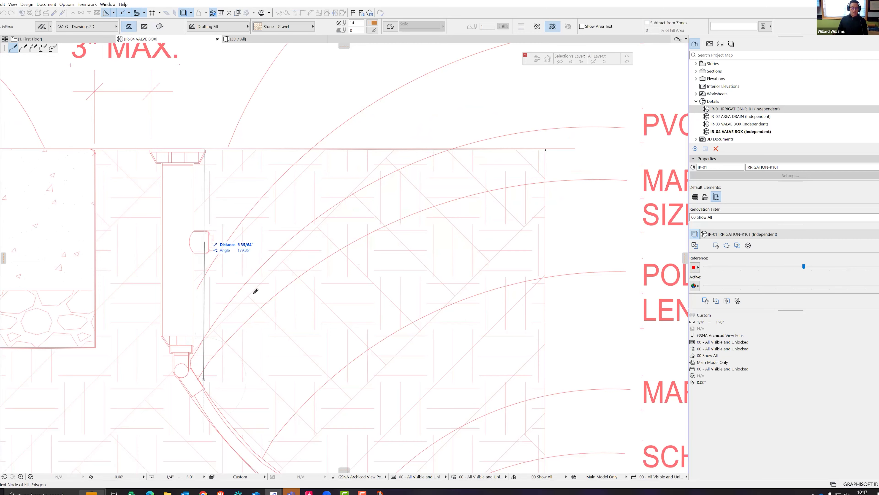
pyautogui.scroll(-3, 204, 232)
pyautogui.click(306, 375)
pyautogui.click(370, 375)
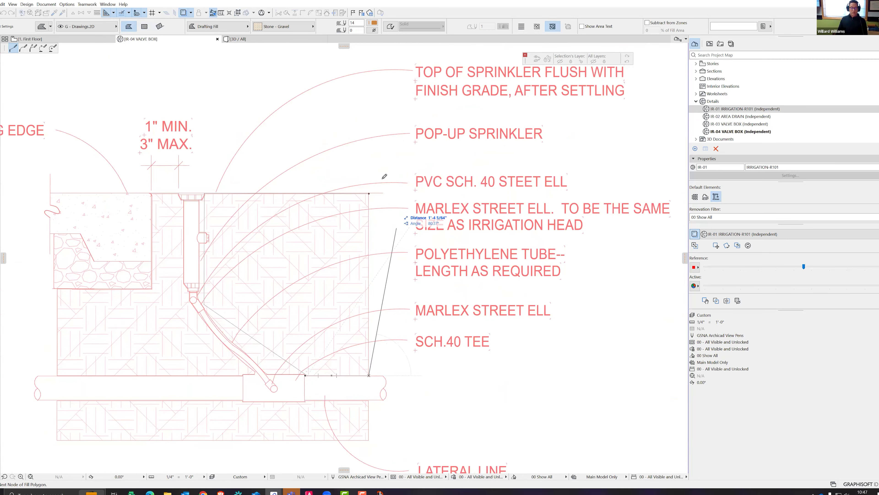
pyautogui.click(369, 192)
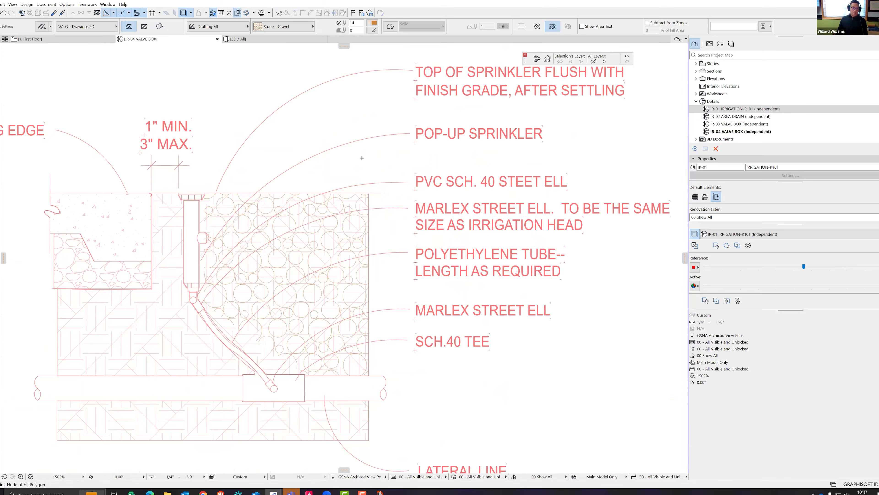
pyautogui.scroll(4, 360, 194)
pyautogui.moveTo(359, 196); pyautogui.dragTo(387, 134, button='middle')
pyautogui.scroll(-5, 387, 133)
pyautogui.press('Escape')
# - Change the pattern of the traced soil fill from gravel to earth
pyautogui.click(312, 182)
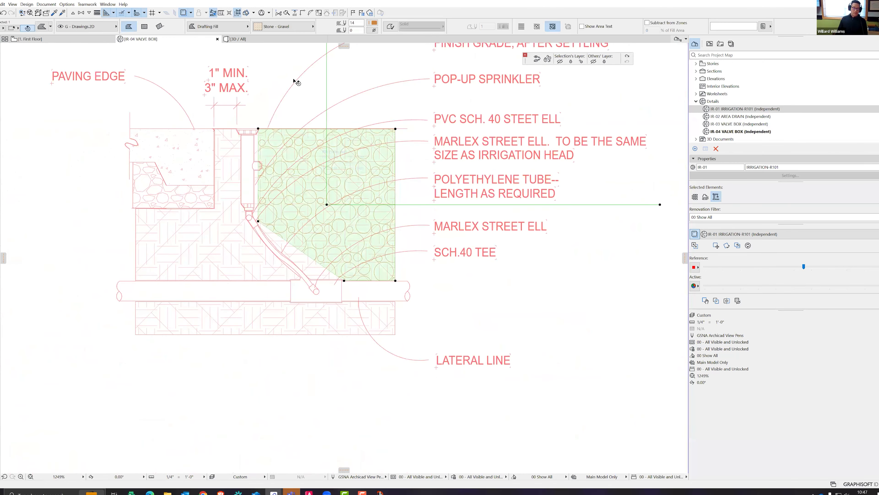
pyautogui.click(301, 26)
pyautogui.click(339, 27)
pyautogui.write('earth')
pyautogui.click(334, 16)
pyautogui.scroll(3, 275, 177)
pyautogui.press('Escape')
# - Turn off the trace reference so that only the native earth fill is displayed
pyautogui.click(694, 235)
pyautogui.click(437, 220)
pyautogui.click(653, 250)
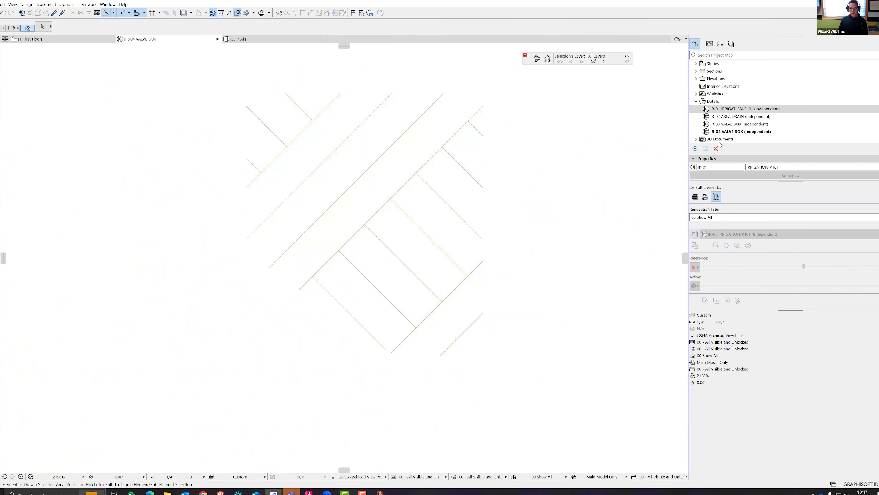
# - Open the IR-01 IRRIGATION-R101 detail and examine the whole sheet of imported irrigation details
pyautogui.doubleClick(721, 110)
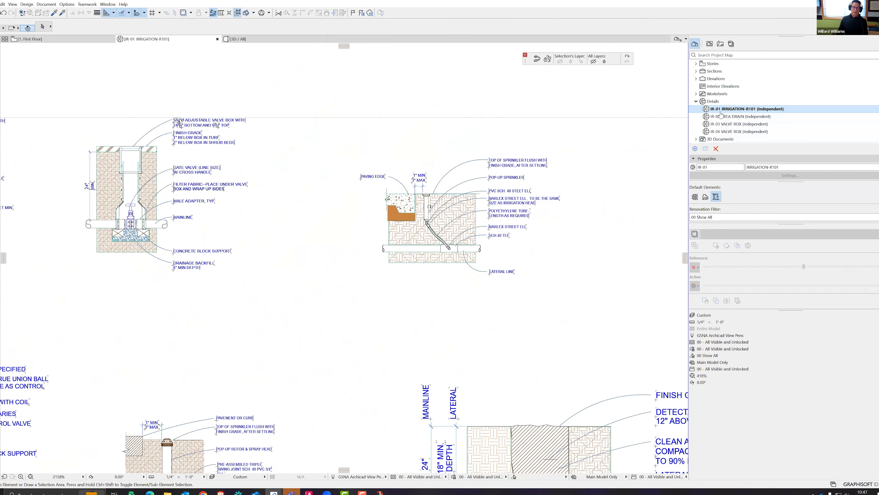
pyautogui.scroll(-3, 491, 219)
pyautogui.scroll(-3, 497, 187)
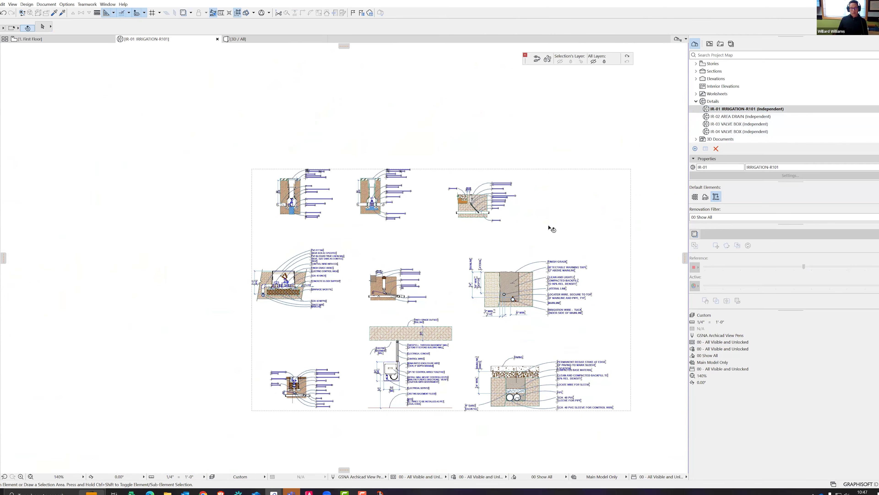
pyautogui.click(552, 229)
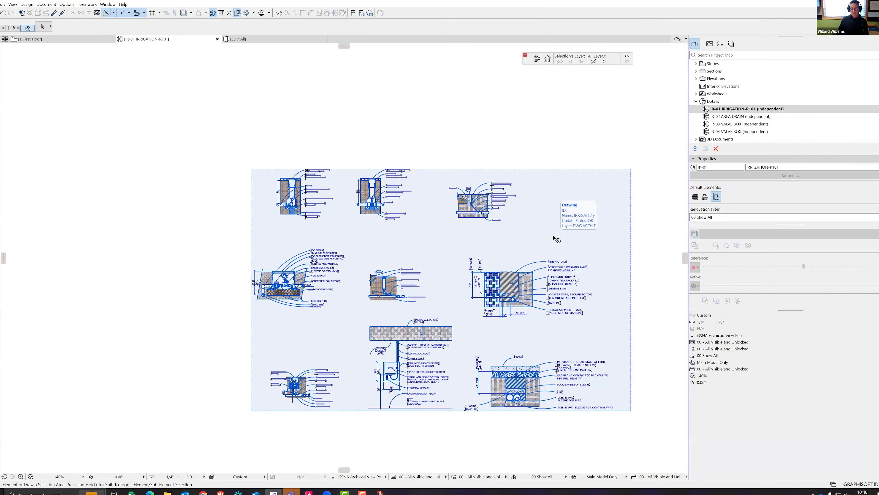
pyautogui.press('Escape')
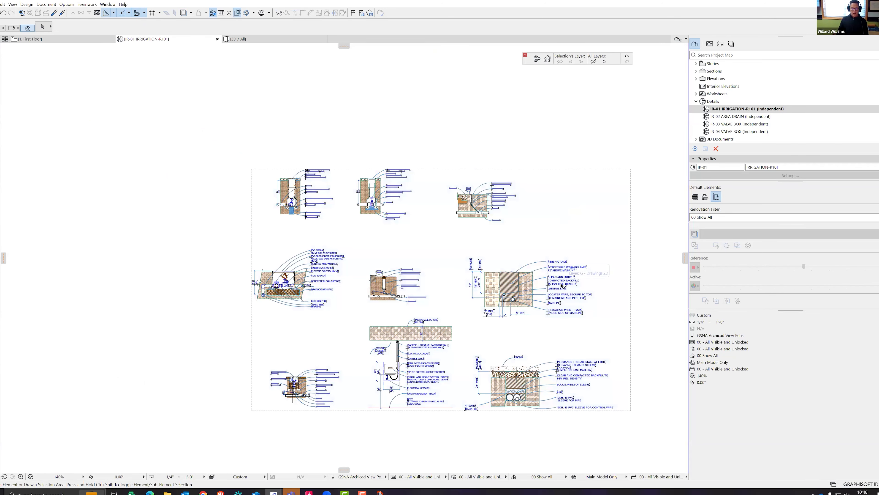